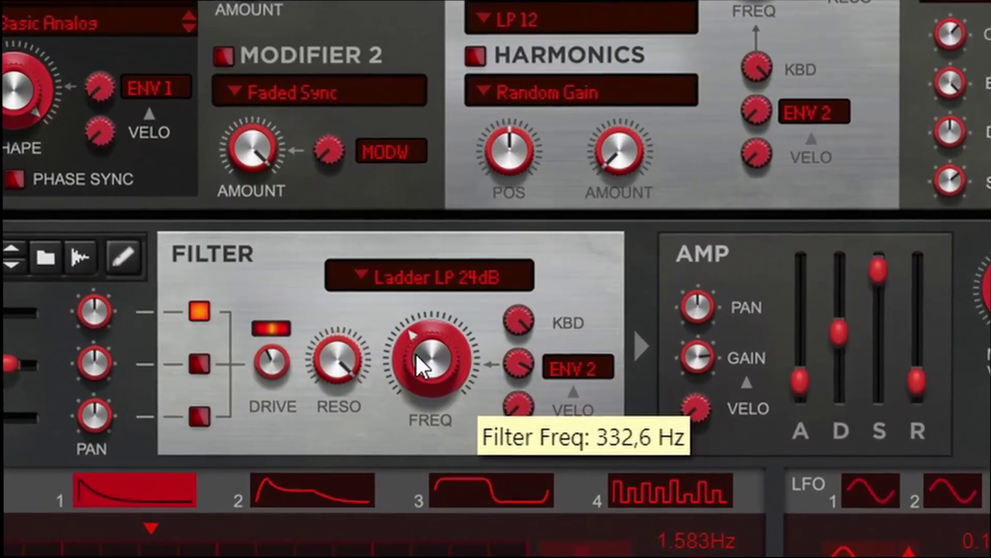
mouse_move(416, 356)
mouse_down()
mouse_move(448, 302)
mouse_move(431, 349)
mouse_move(419, 346)
mouse_move(429, 349)
mouse_up()
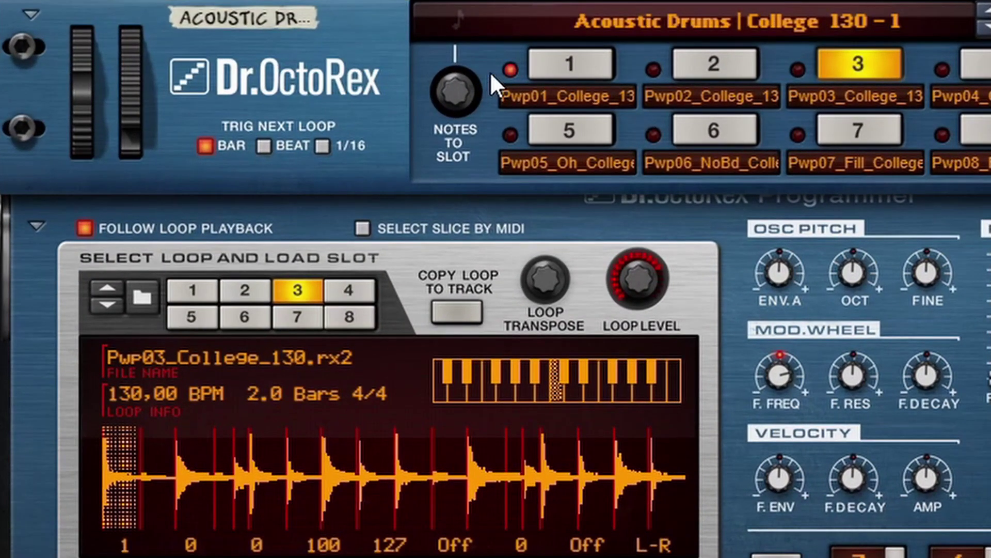
drag(457, 88, 457, 82)
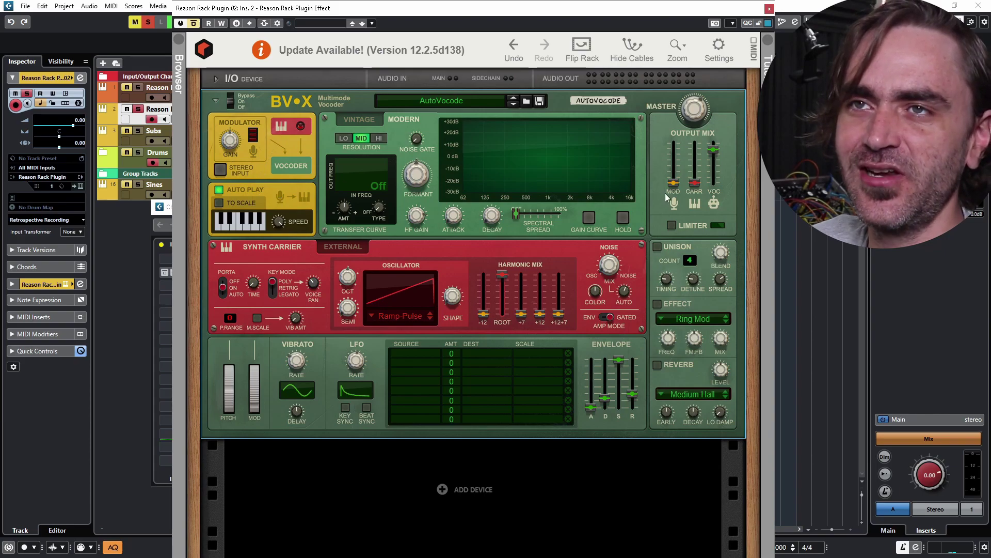
mouse_move(674, 183)
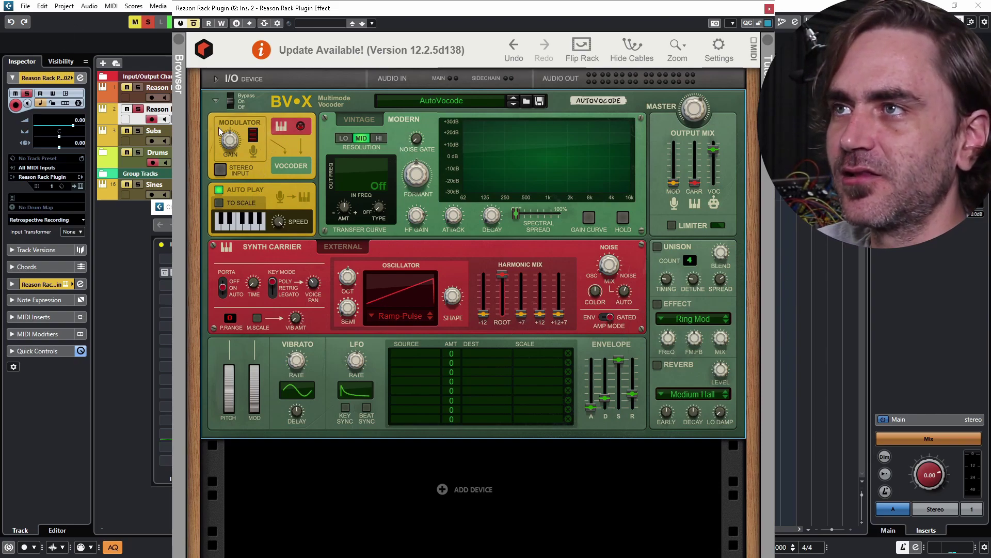
Close the vocoder and channel settings windows and increase the height of the Reason Rack Plugin 02 track
key(Escape)
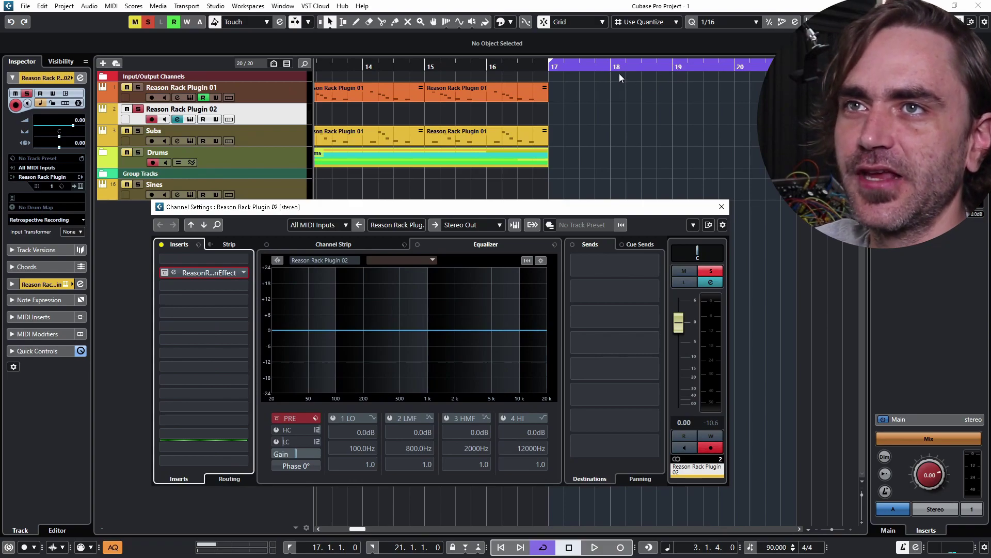
key(Escape)
drag(284, 123, 279, 195)
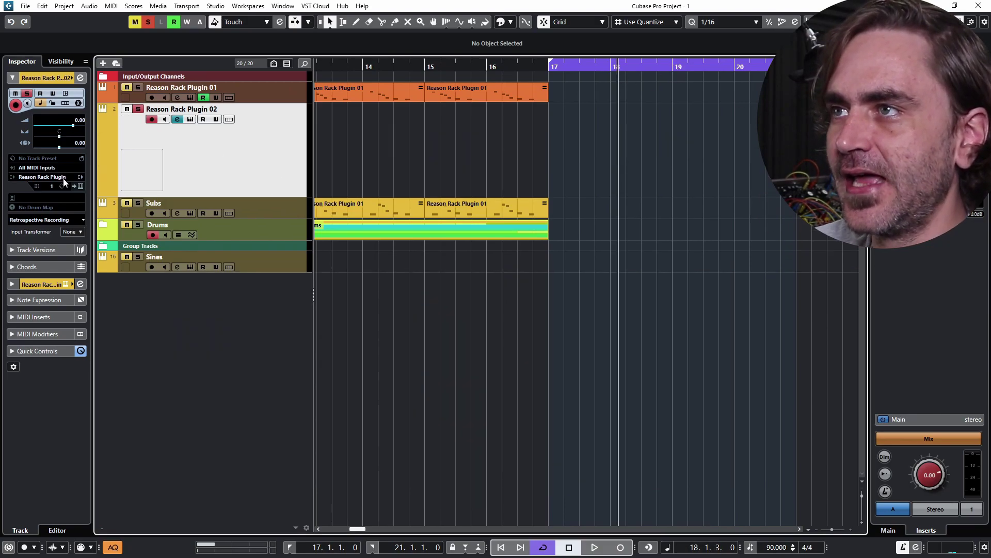
Open the Reason Rack Plugin 02 instrument and channel settings, and activate the bypassed vocoder insert
click(80, 187)
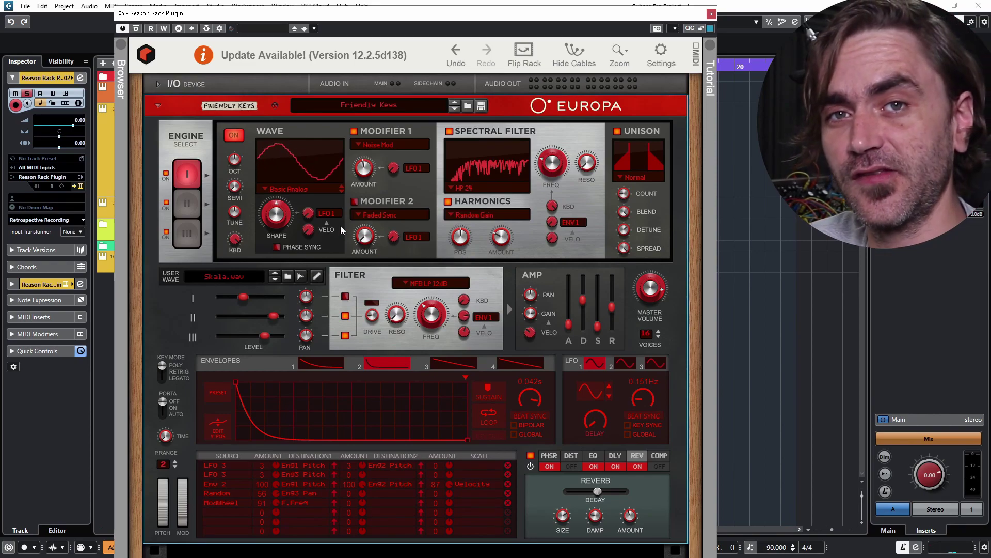
click(81, 78)
drag(229, 14, 579, 29)
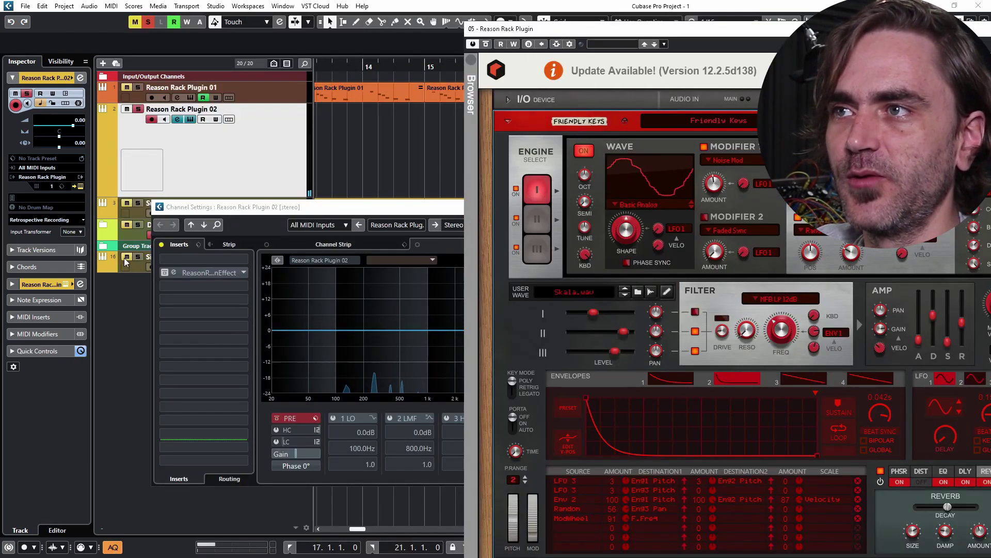
click(174, 272)
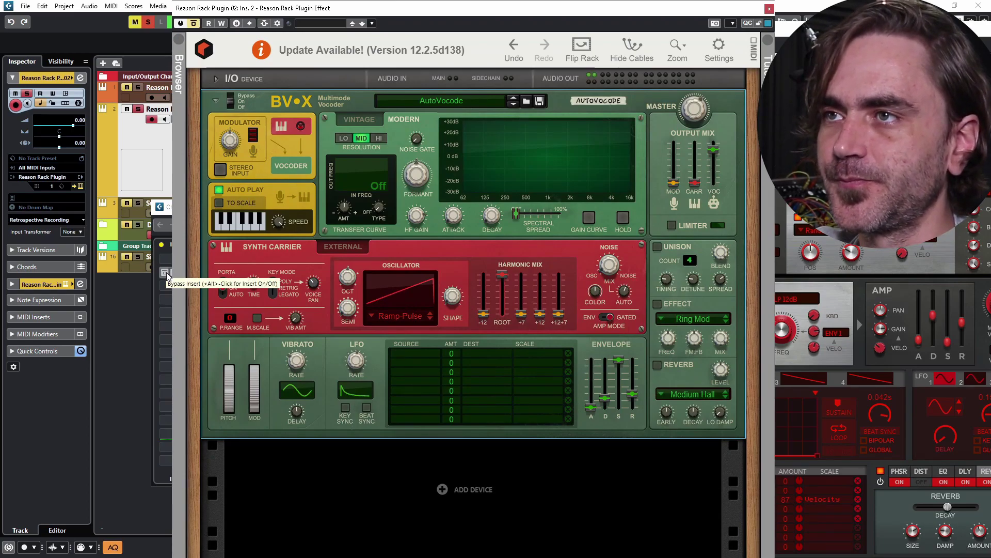
click(166, 275)
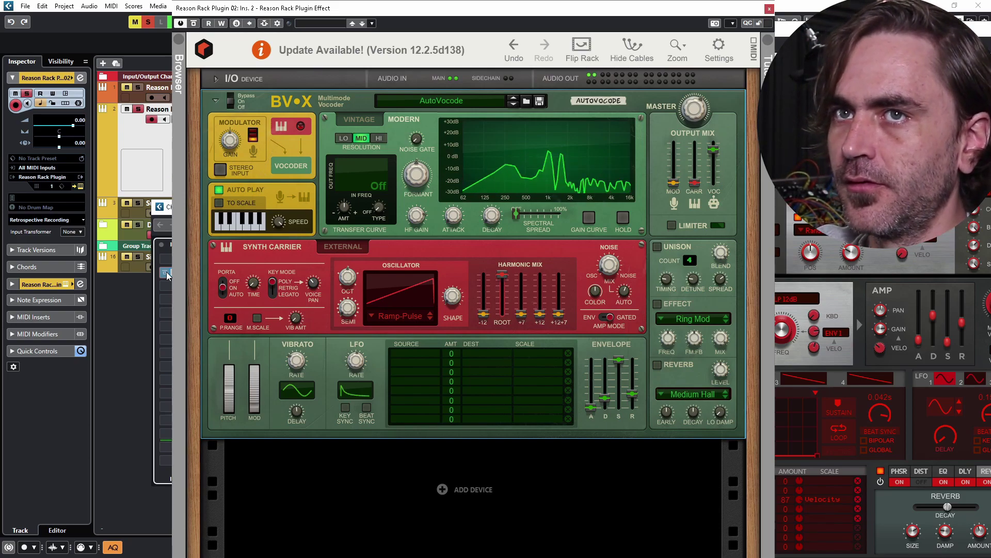
Close the Europa window, turn off Auto Play on the BV-X vocoder, and close its window
drag(822, 34, 711, 32)
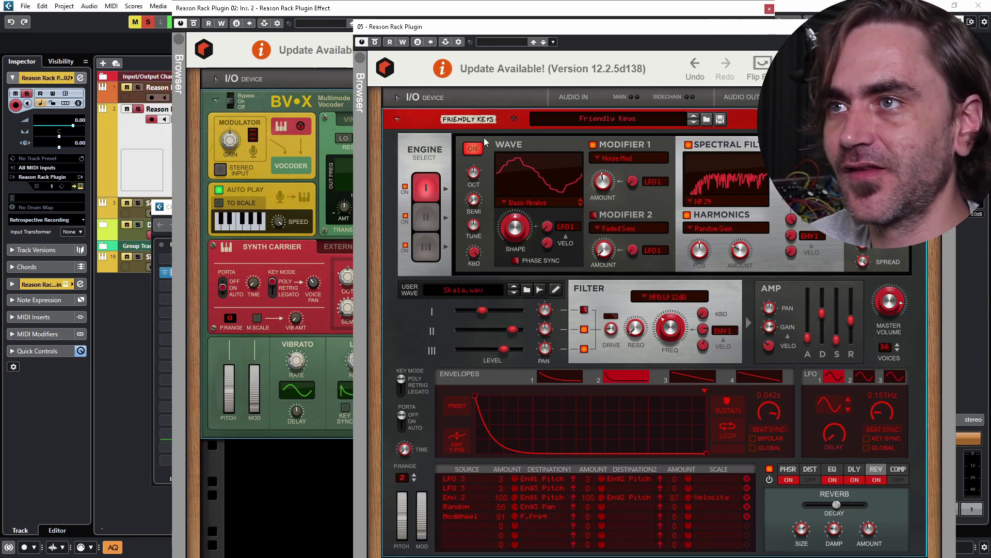
click(978, 5)
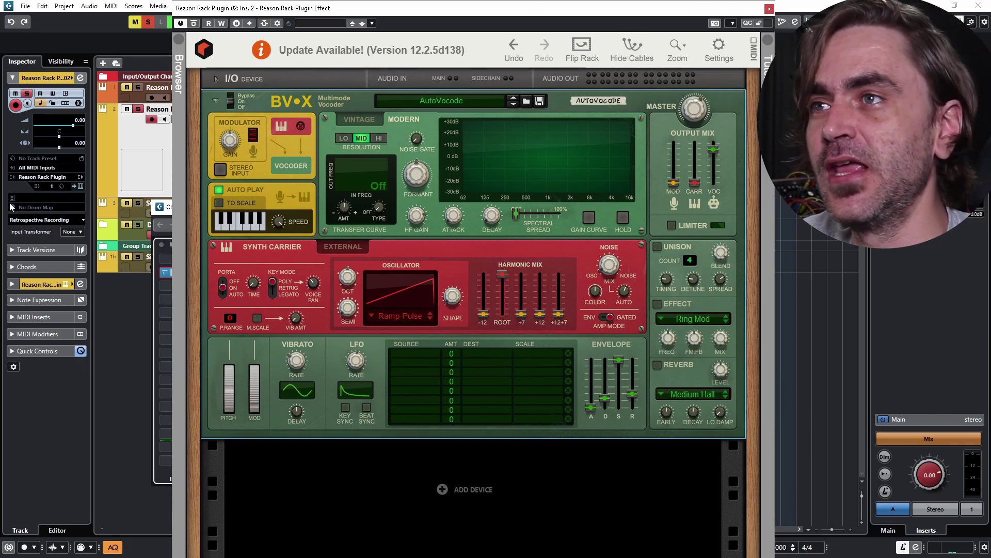
click(219, 189)
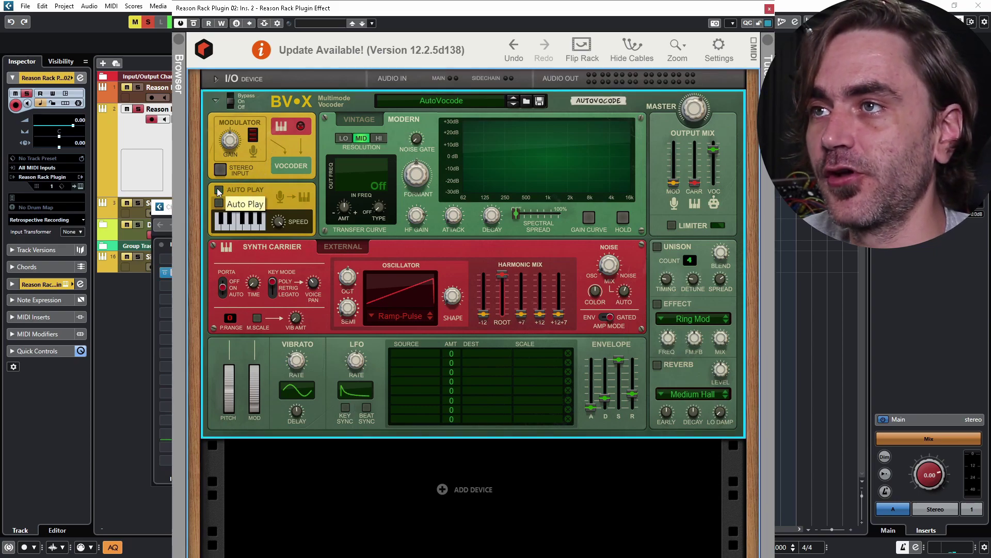
click(769, 9)
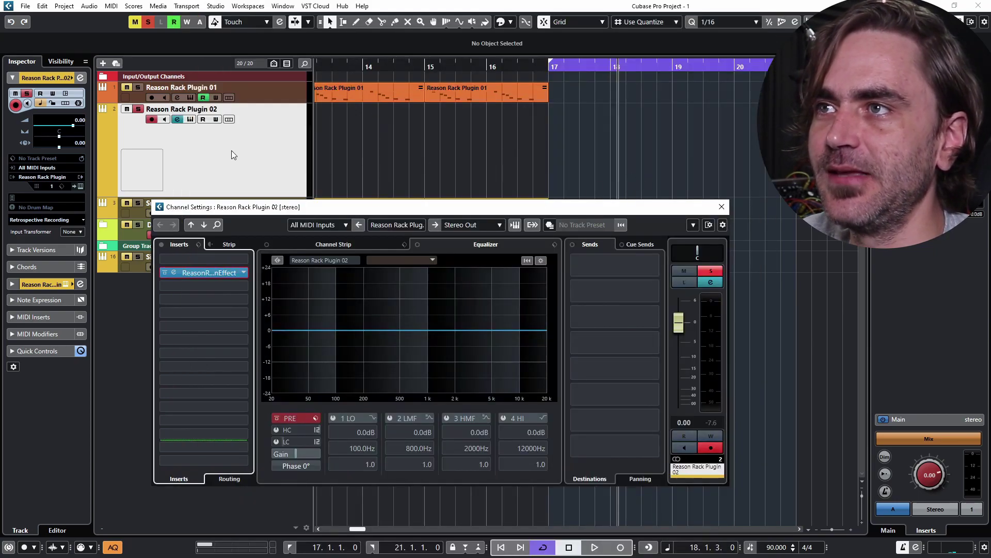
Add a MIDI track below Reason Rack Plugin 02 and route its output to that track's Reason Rack insert effect
right_click(254, 150)
click(310, 156)
click(426, 299)
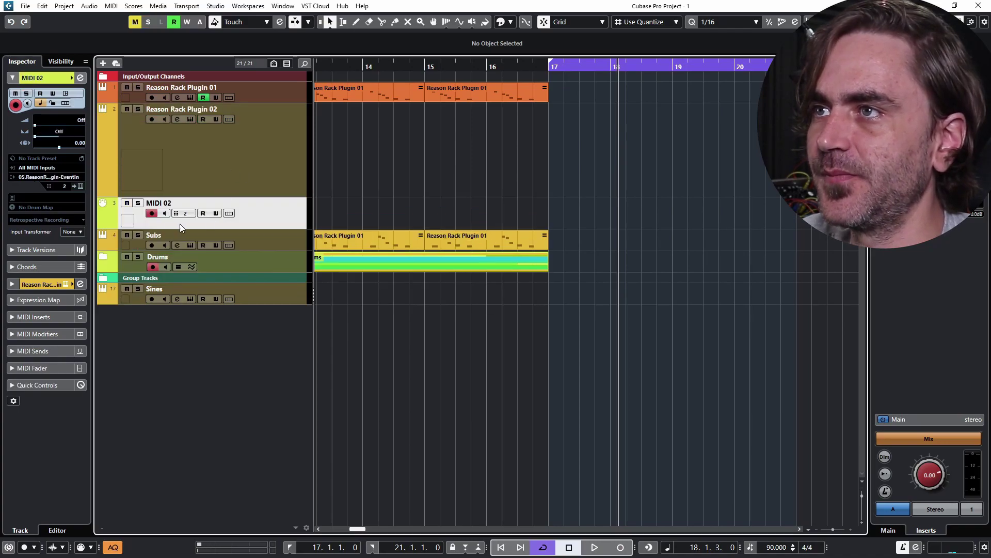
scroll(190, 215, down, 3)
click(52, 176)
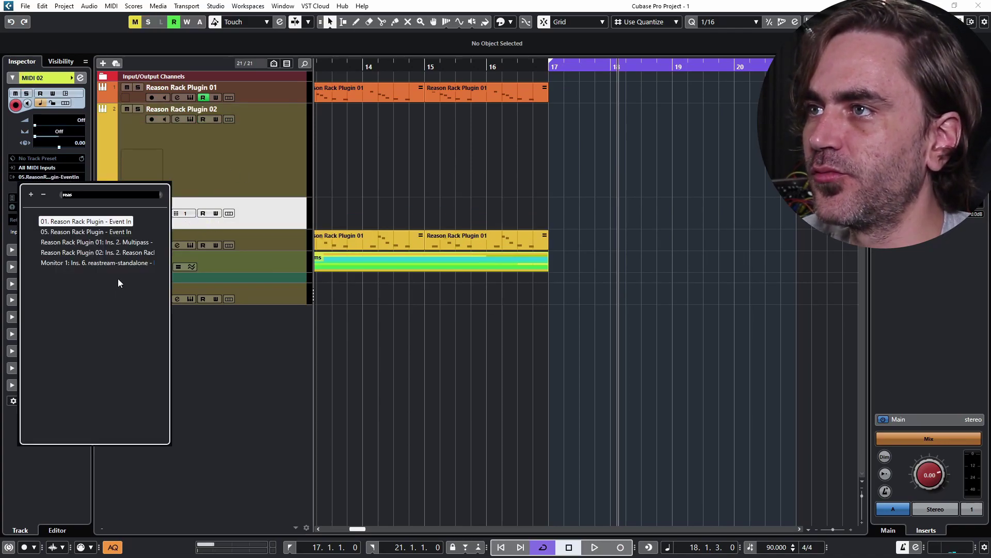
click(90, 256)
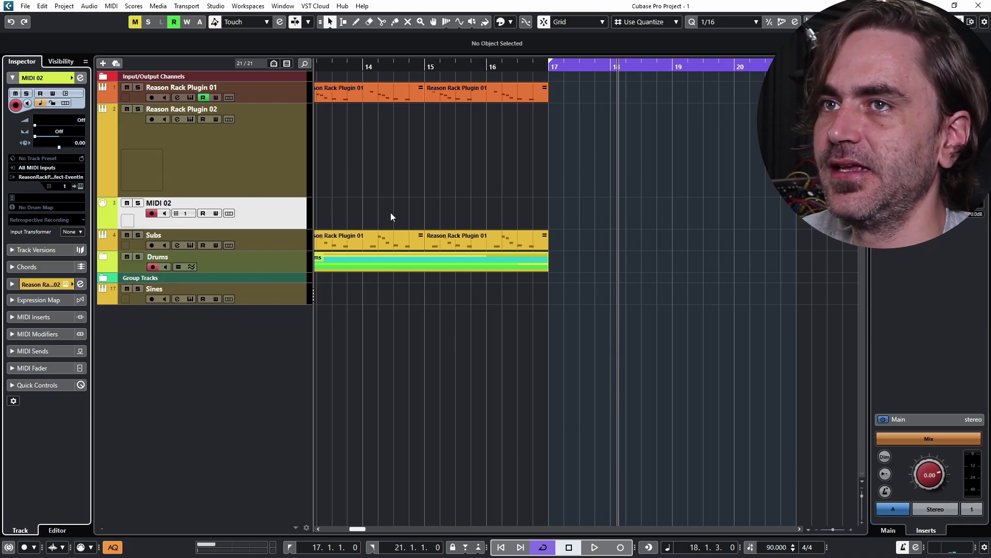
Start playback and create a MIDI part from bar 17 to 21 on the MIDI 02 track, opening it for editing
key(space)
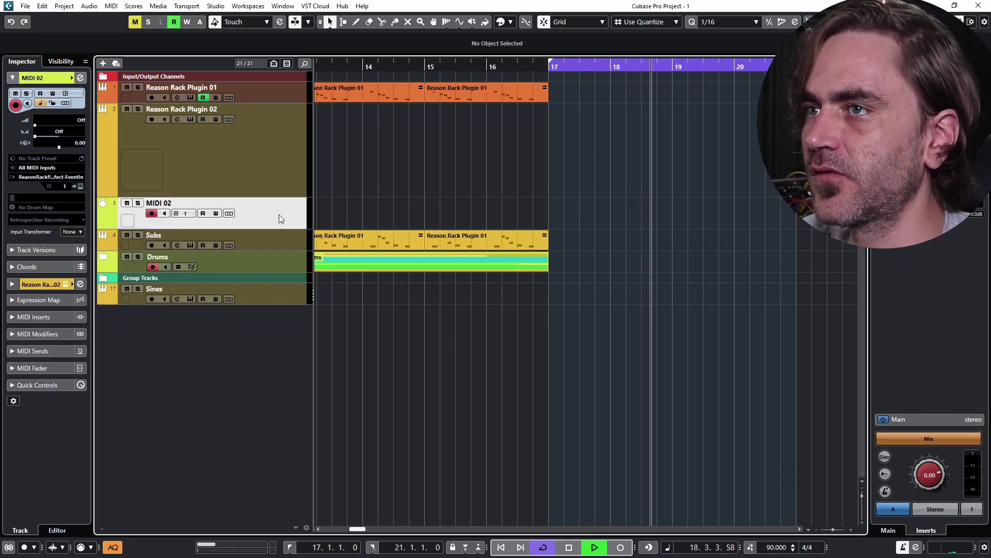
double_click(550, 210)
double_click(563, 210)
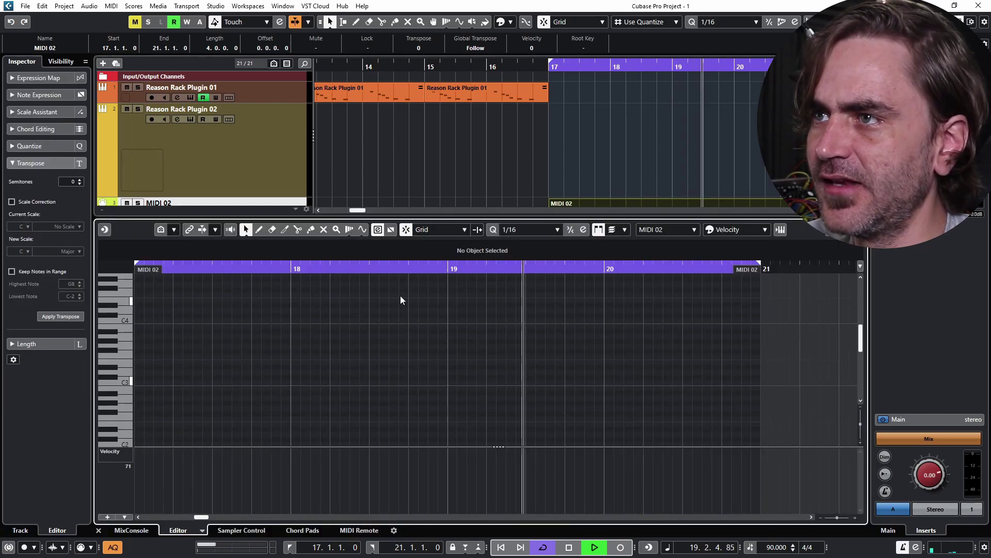
Draw one note spanning the whole four-bar part, transpose it up to D#3, and close the editor
double_click(137, 382)
drag(150, 383, 624, 401)
drag(279, 343, 207, 392)
key(Up)
key(Up)
key(Up)
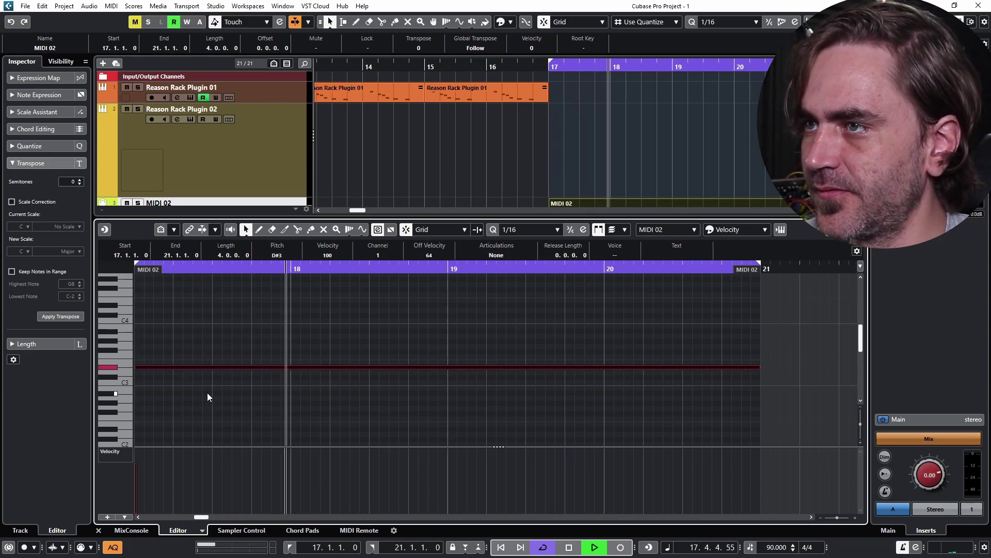
click(98, 531)
Select the Reason Rack Plugin 02 track, open its Europa and vocoder windows, and arrange them so both and the track list are visible
click(269, 156)
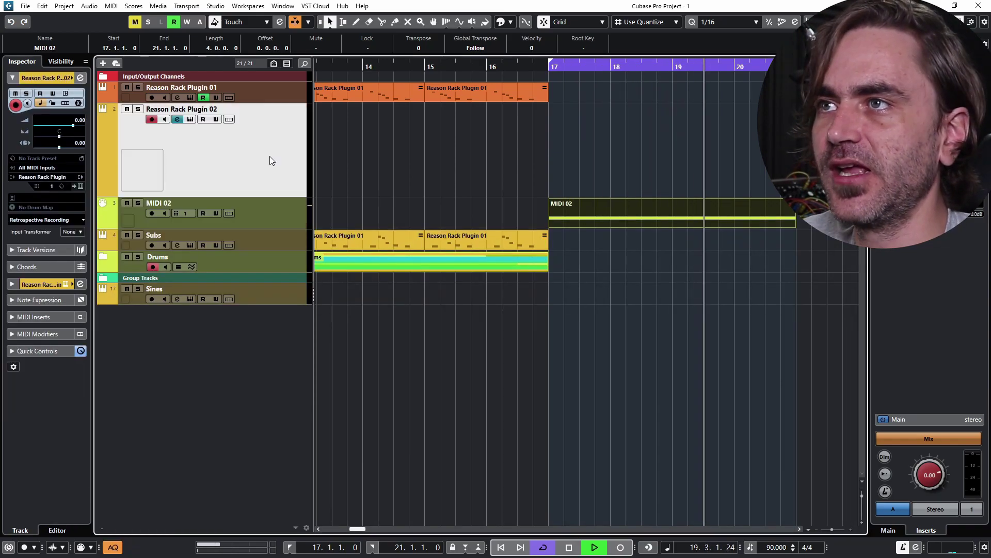
click(74, 187)
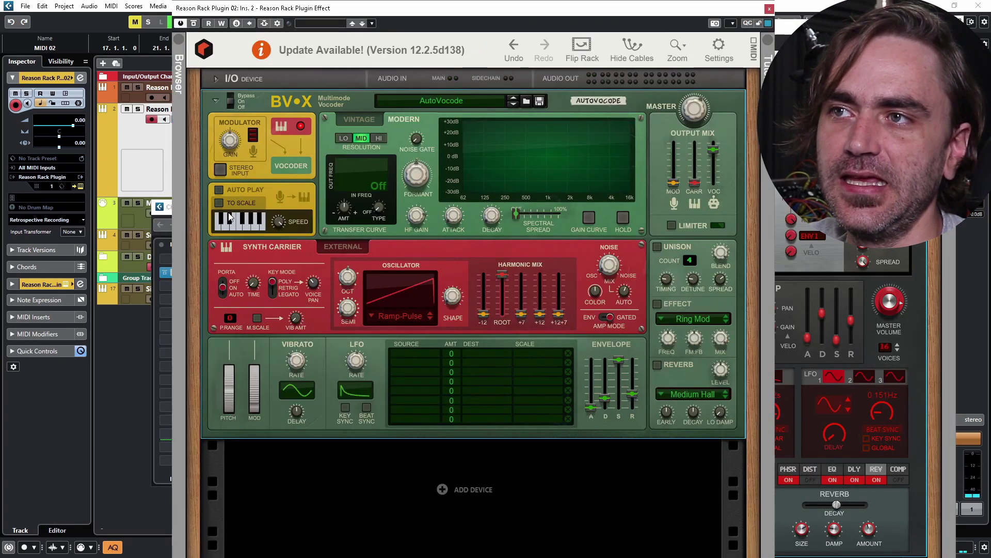
click(266, 253)
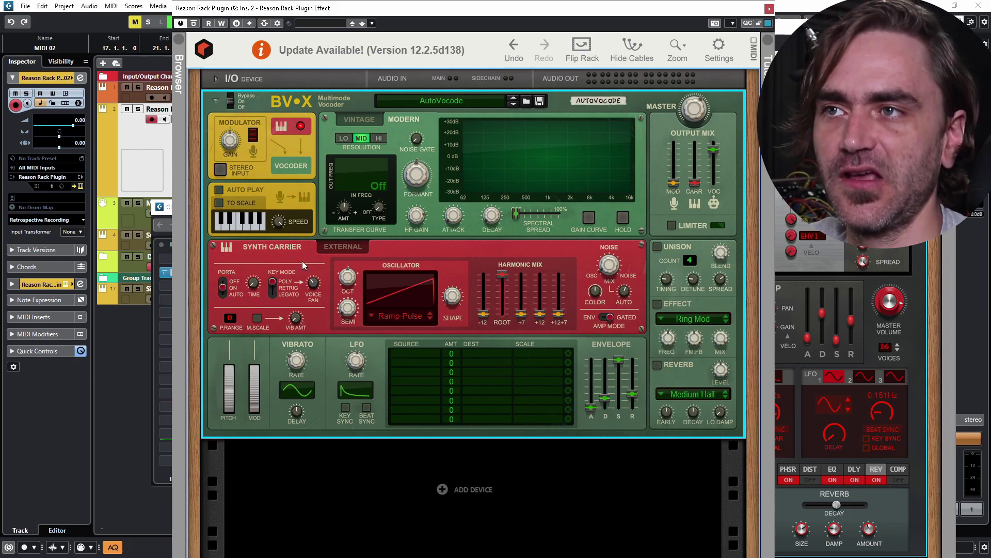
drag(680, 15, 563, 15)
click(682, 75)
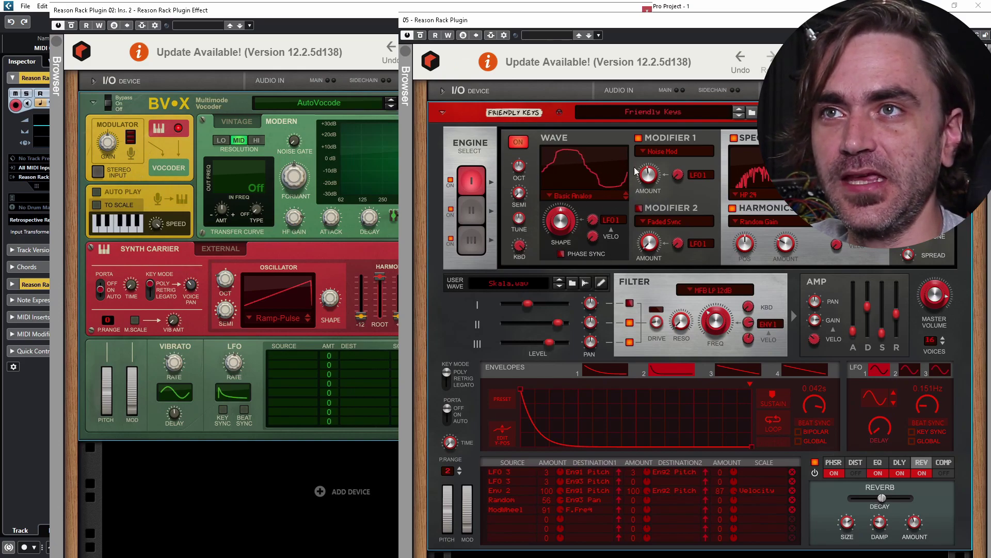
drag(352, 10, 321, 317)
click(246, 145)
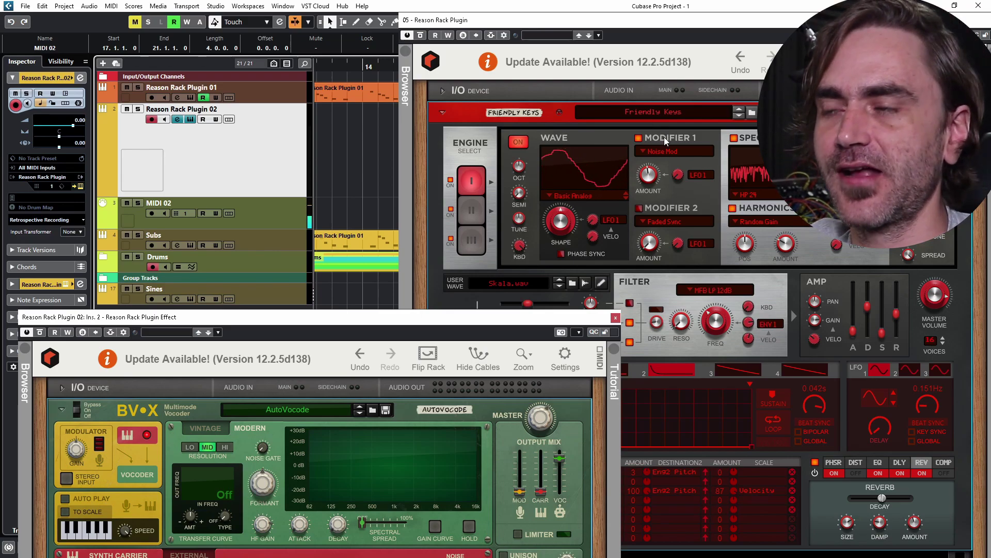
mouse_move(461, 325)
mouse_down()
mouse_move(460, 204)
mouse_move(455, 336)
mouse_up()
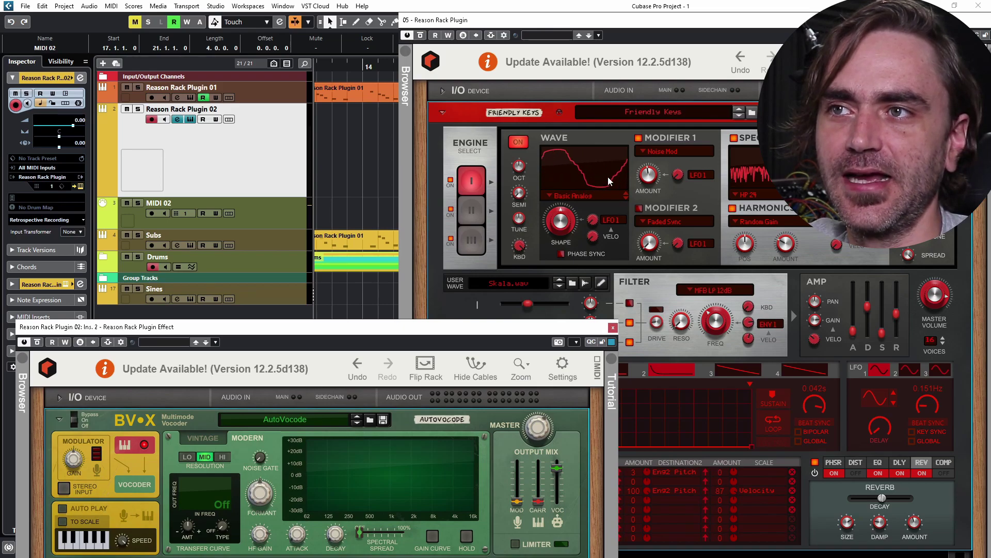
Bypass the vocoder effect and reset the Europa device to its init patch
click(38, 343)
drag(517, 19, 474, 13)
right_click(438, 102)
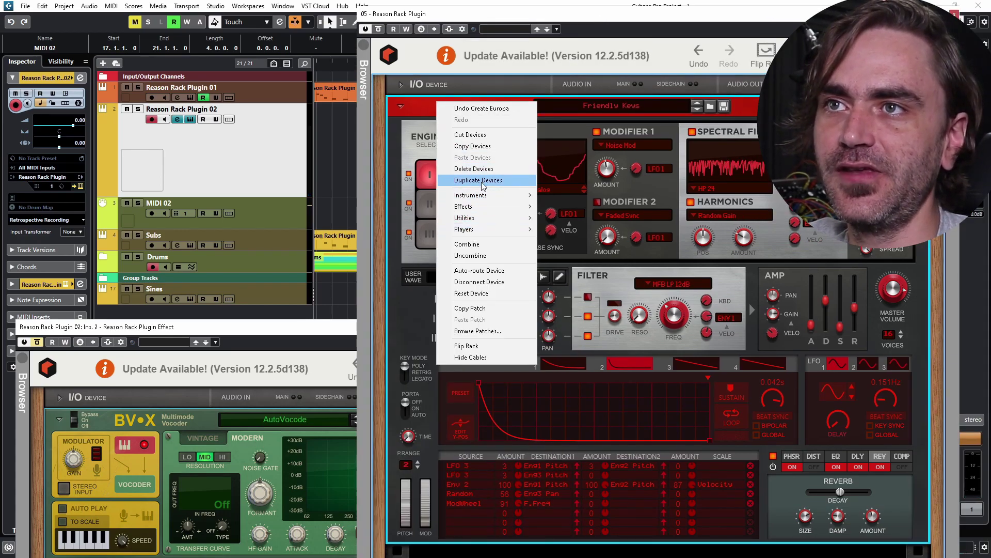
click(479, 294)
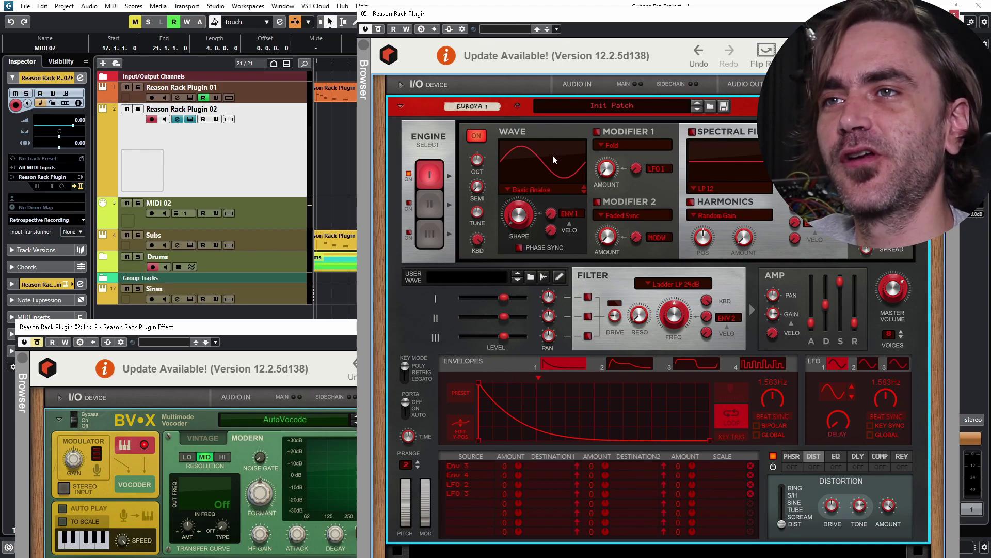
Set Europa's Modifier 2 to FM Ratio 1:2, adjust its amount, and close the Europa window
click(633, 215)
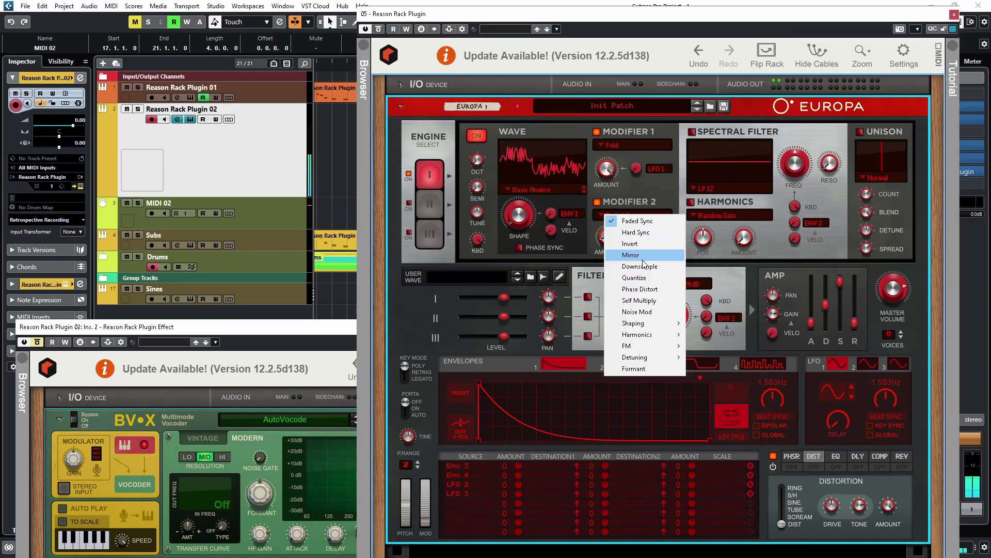
mouse_move(635, 345)
click(720, 357)
drag(608, 237, 605, 227)
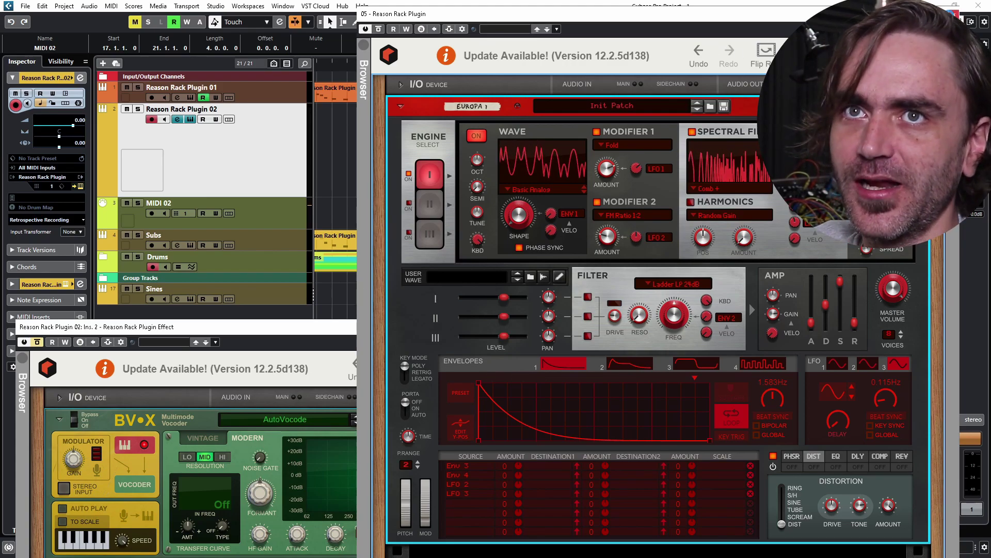
key(Escape)
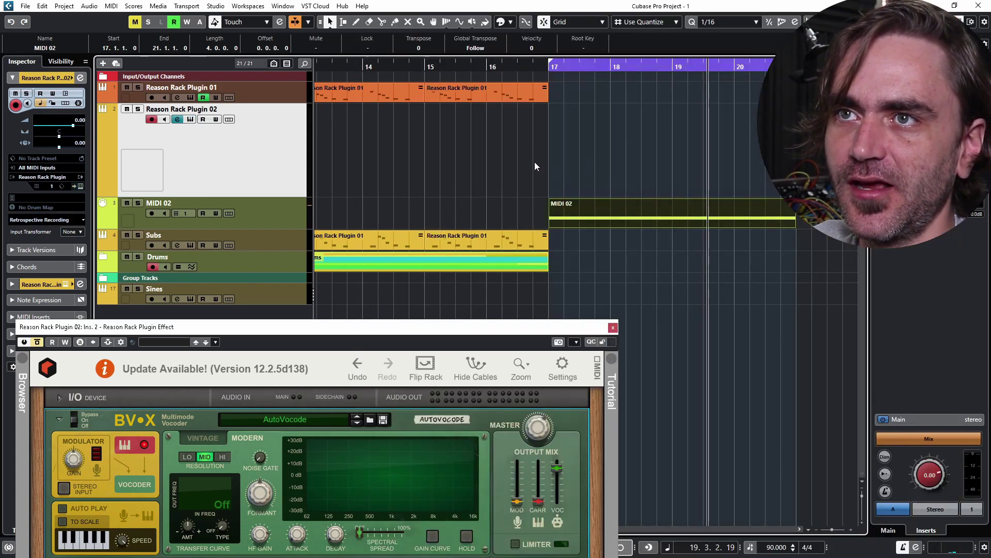
Create a MIDI part from bar 17 to 21 on the Reason Rack Plugin 02 track and open it for editing
click(568, 158)
double_click(572, 159)
double_click(576, 150)
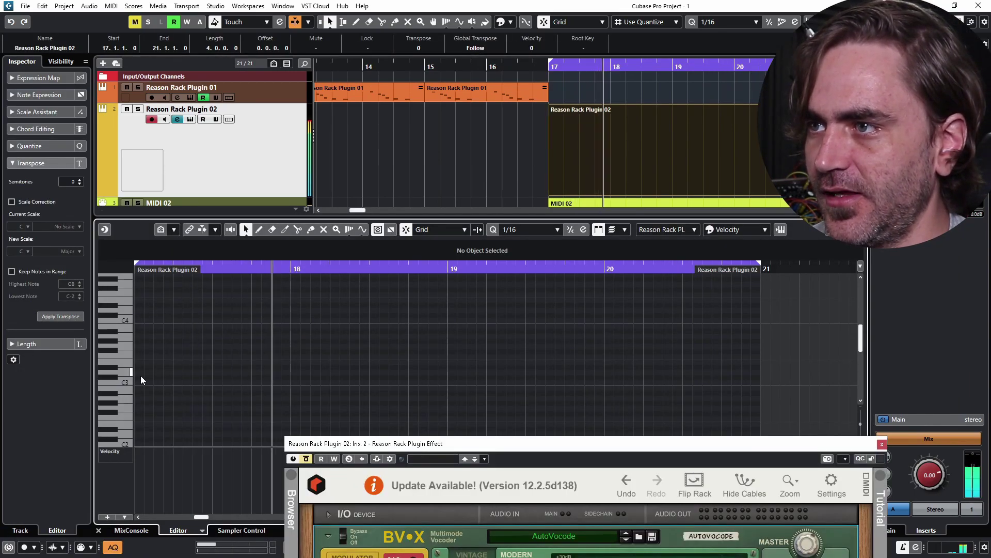
Audition progressively lower piano-roll keys in the Reason Rack Plugin 02 part, down to C-2
scroll(124, 392, down, 2)
click(123, 408)
scroll(124, 406, down, 6)
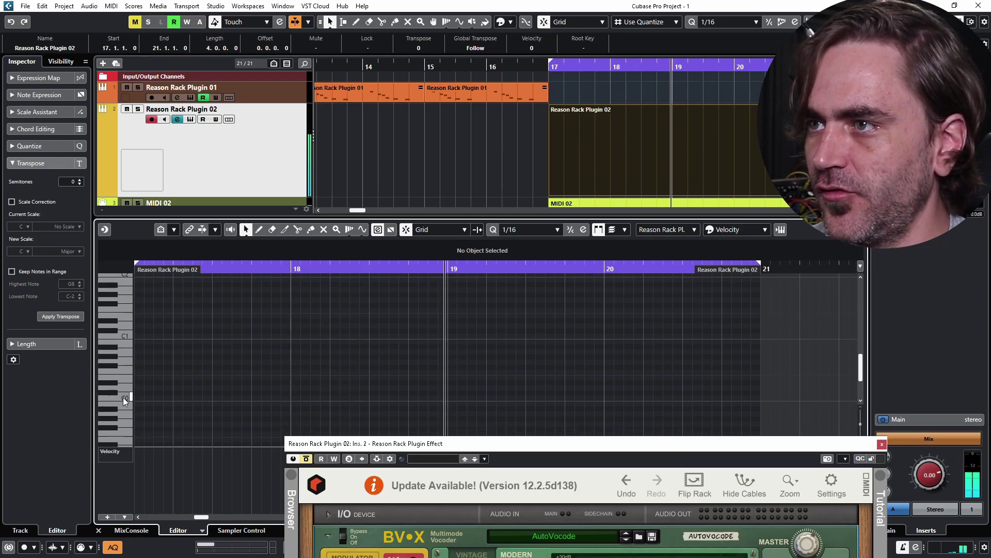
drag(175, 398, 274, 368)
scroll(129, 378, down, 3)
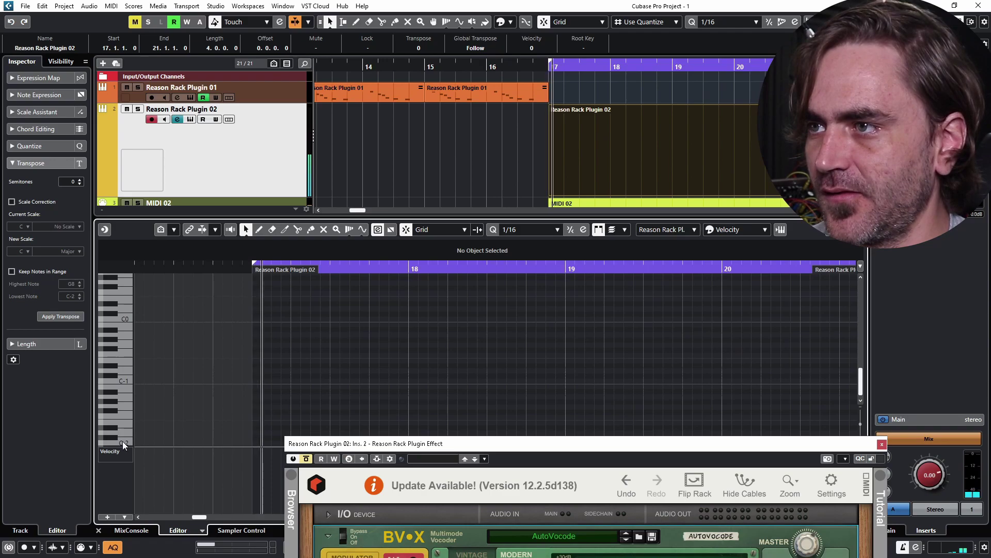
click(123, 441)
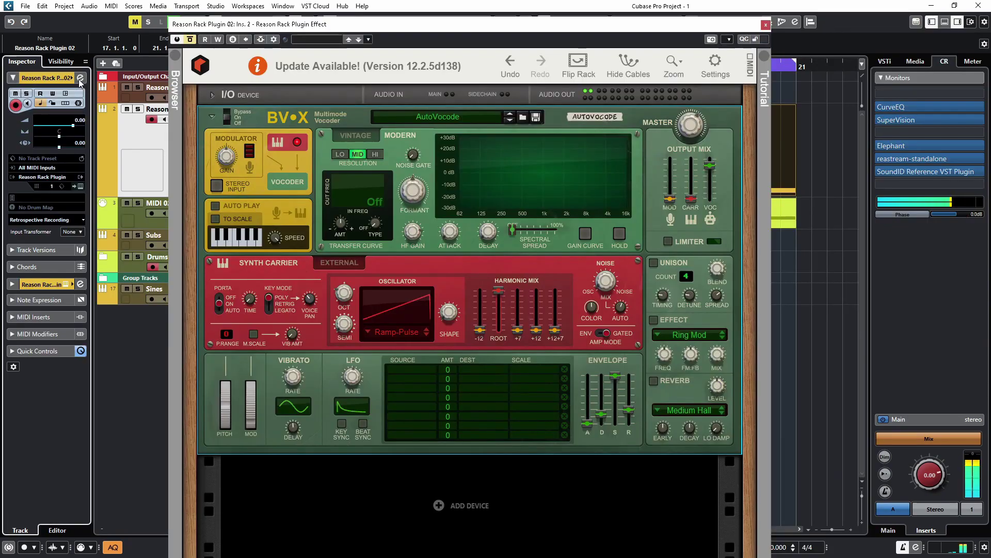
Open the Reason Rack Plugin 02 channel settings, adjust the pre gain slightly, and stop playback after listening to the vocoder
click(80, 79)
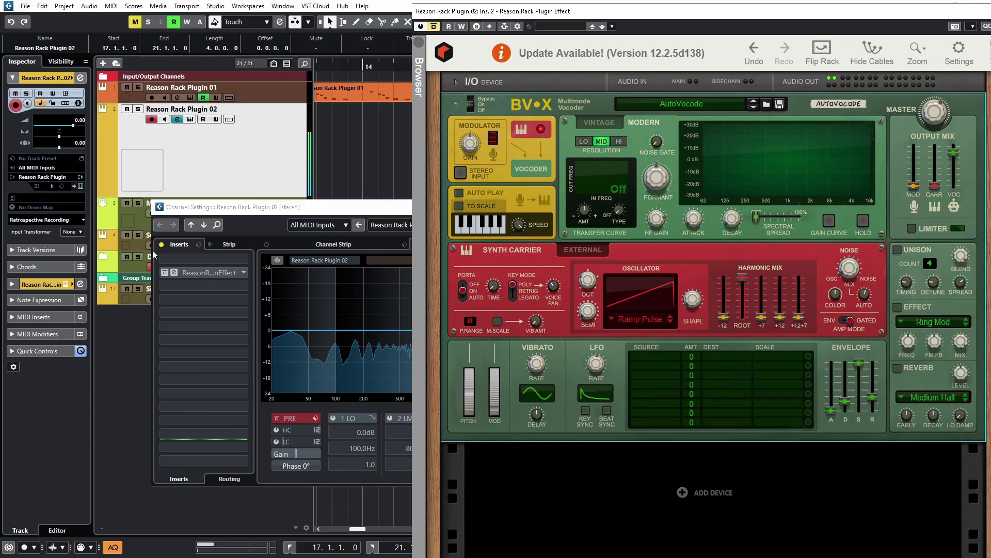
drag(297, 453, 313, 464)
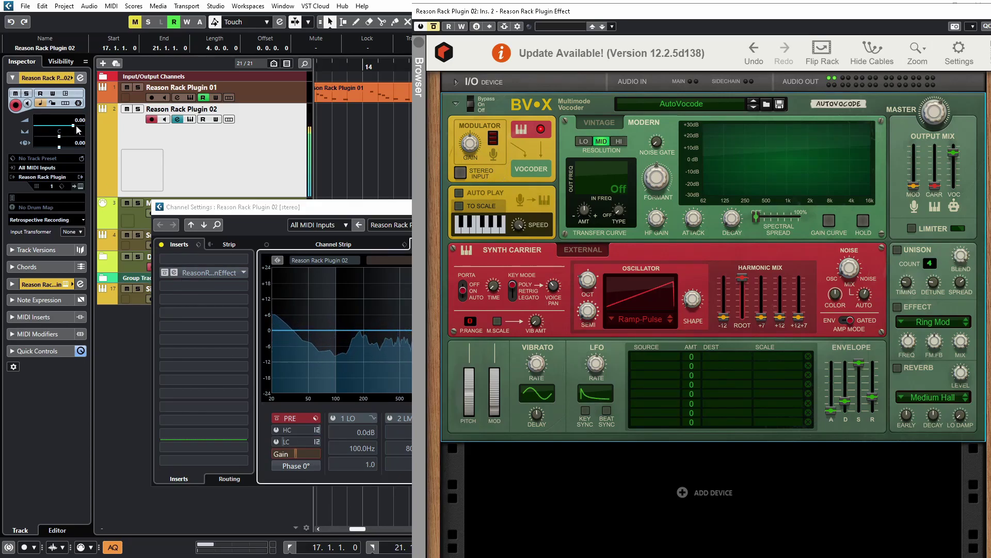
drag(495, 11, 156, 7)
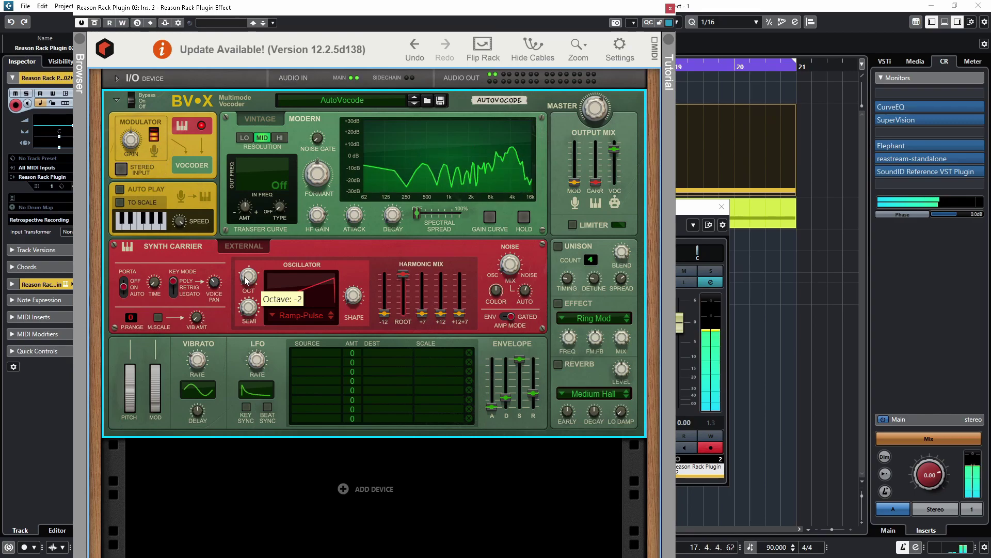
key(space)
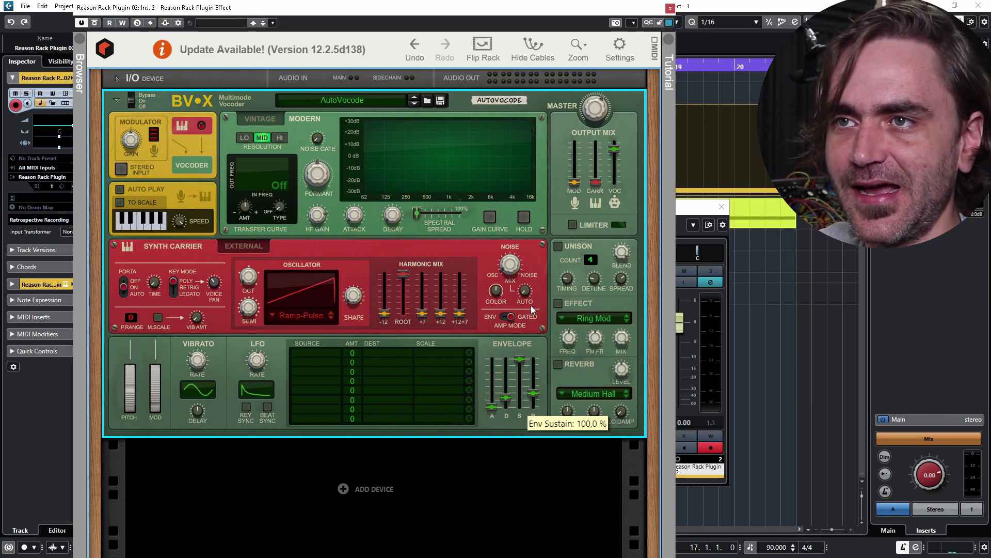
Examine the vocoder's Vintage mode and its filter band count, and return to Modern mode
drag(513, 266, 527, 301)
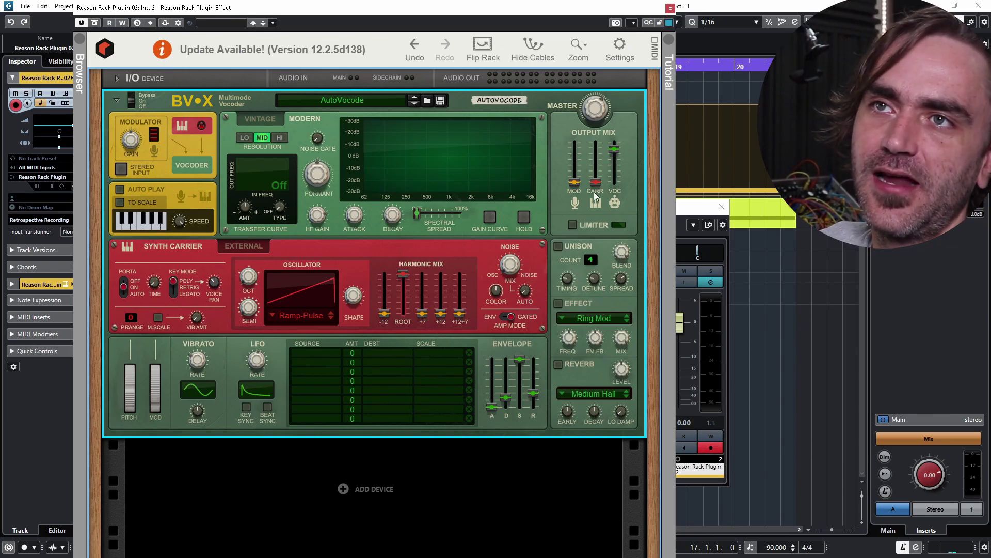
drag(443, 8, 459, 11)
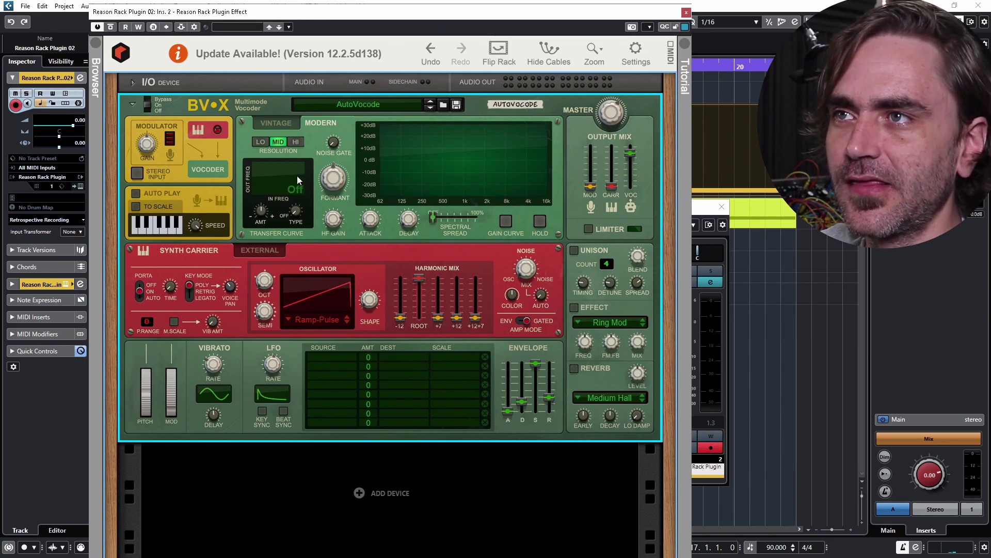
click(286, 127)
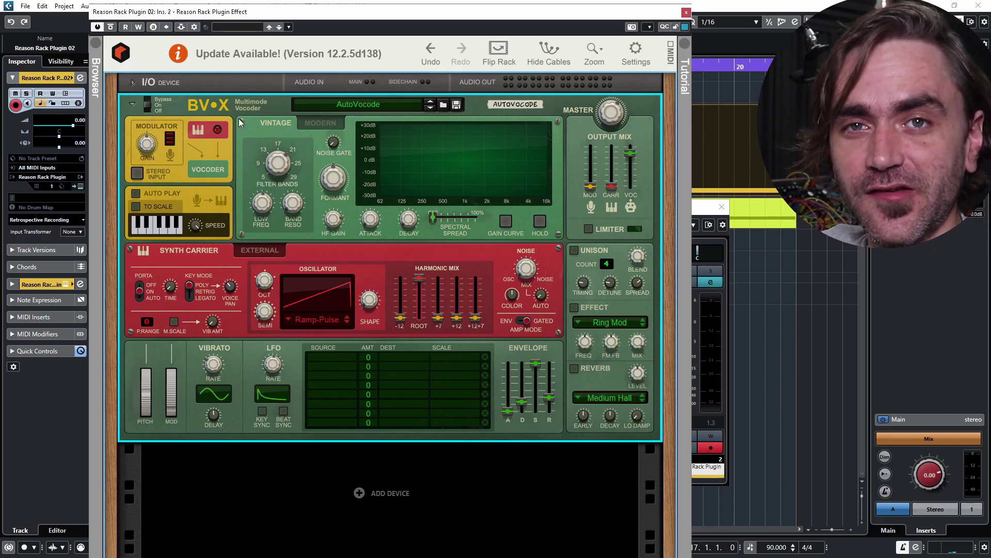
mouse_move(278, 164)
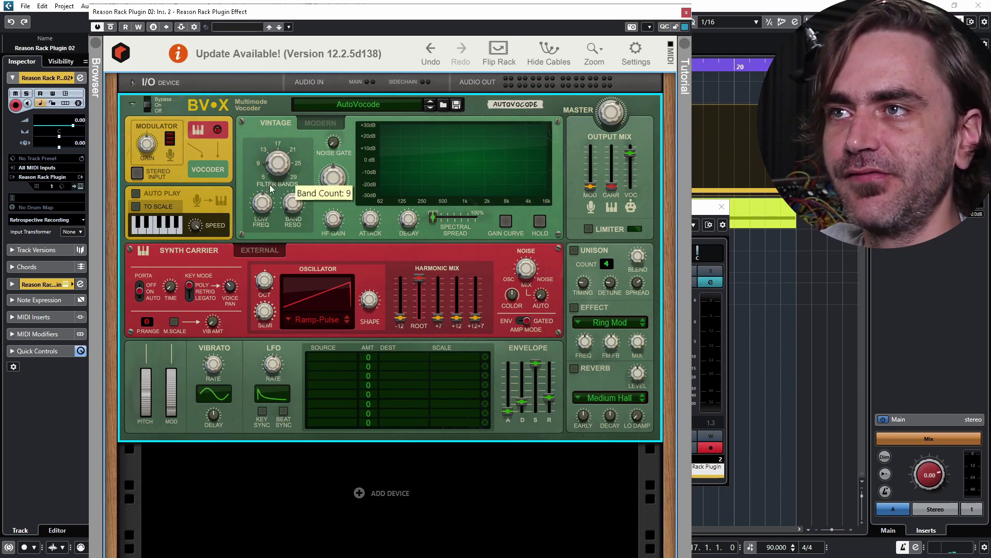
click(316, 123)
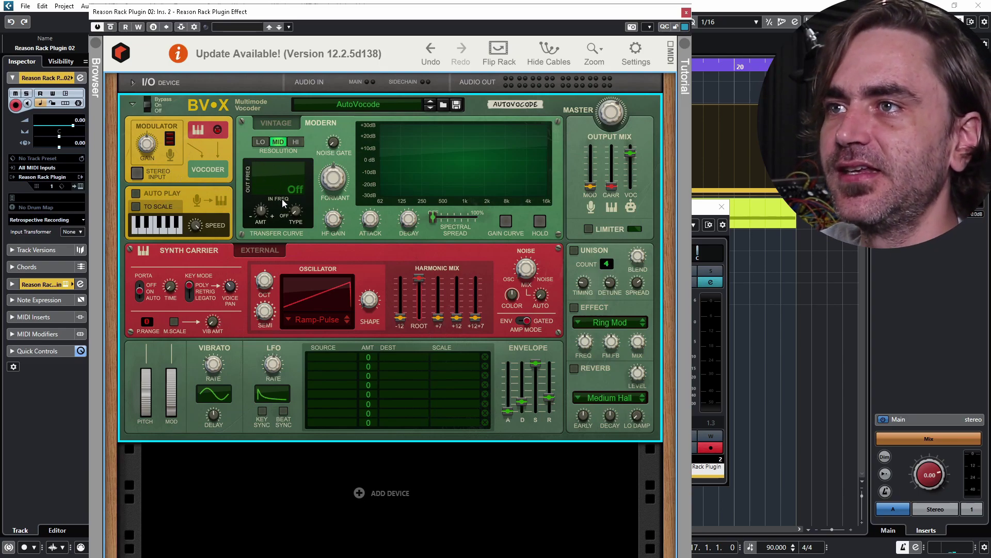
Try transfer curve types such as 4 and 6 in the vocoder and switch the transfer curve back off
drag(300, 215, 266, 189)
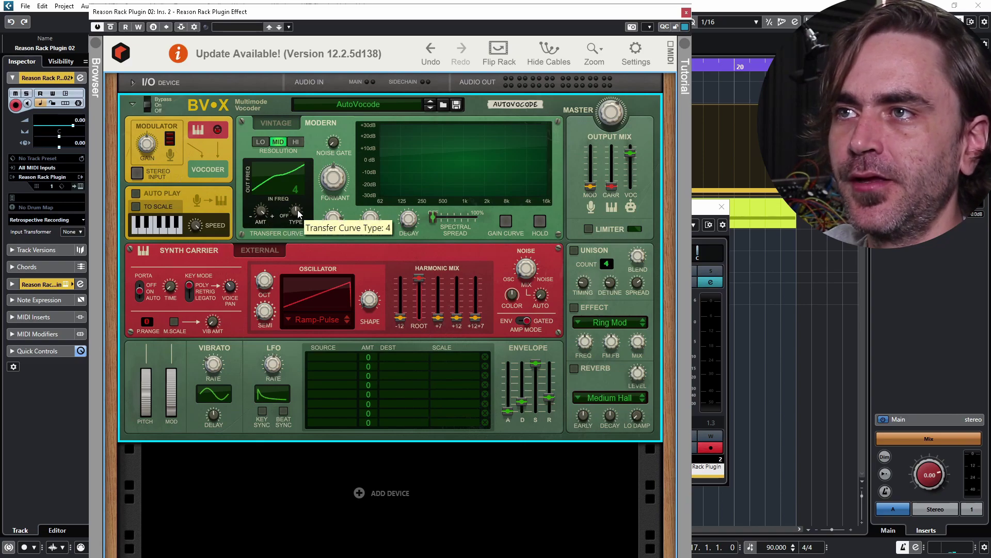
drag(310, 191, 298, 203)
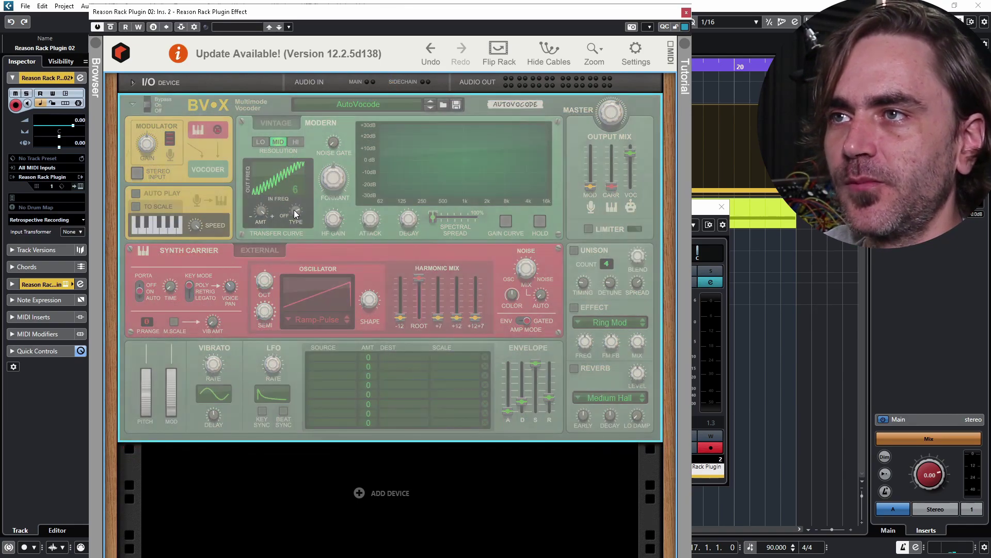
drag(296, 214, 298, 221)
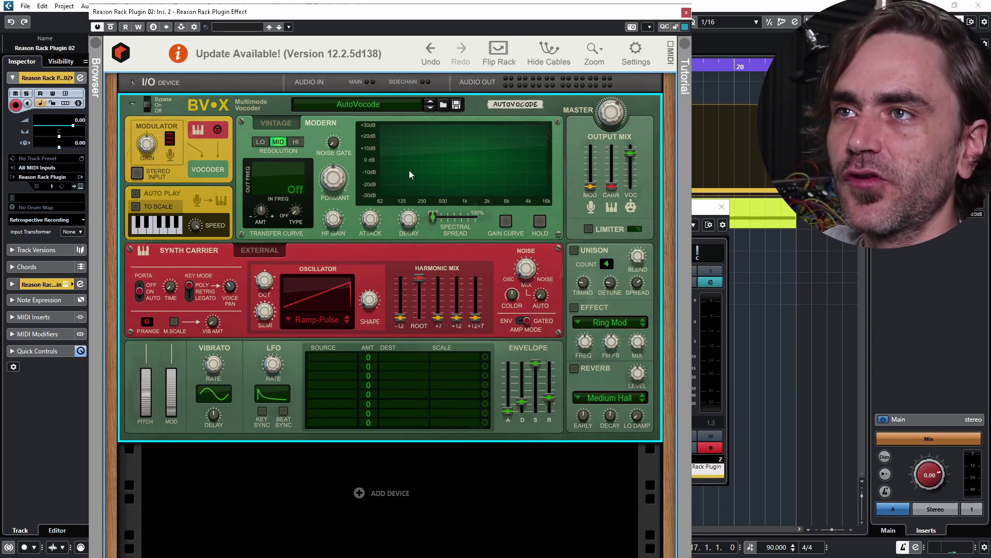
Raise the vocoder's spectral spread to nearly 100% and set the transfer curve type to 8
mouse_move(340, 178)
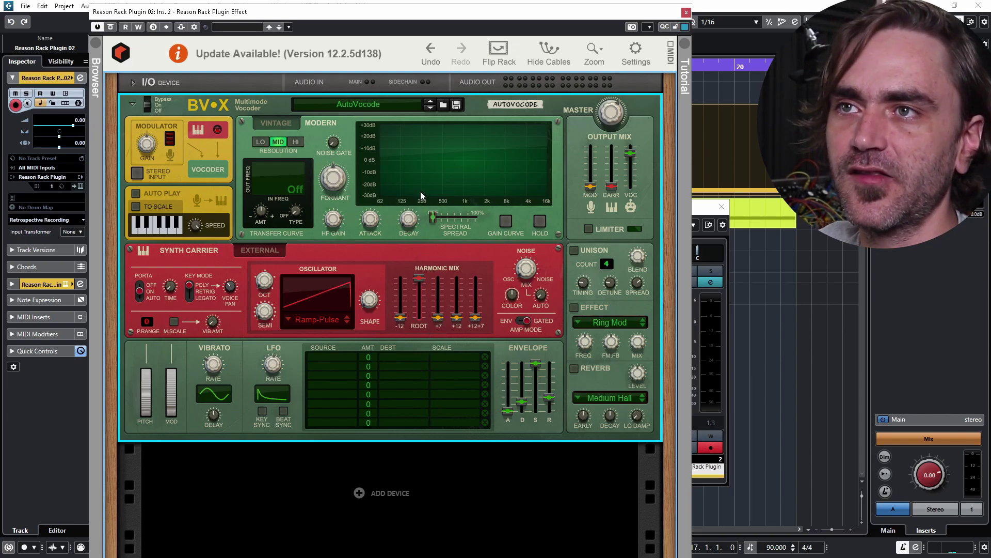
drag(436, 219, 474, 222)
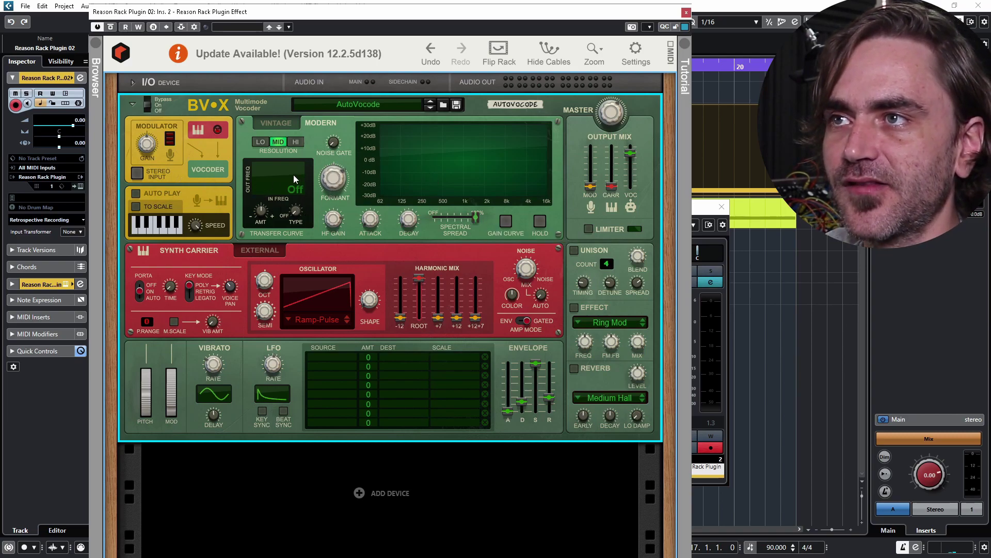
drag(297, 215, 301, 189)
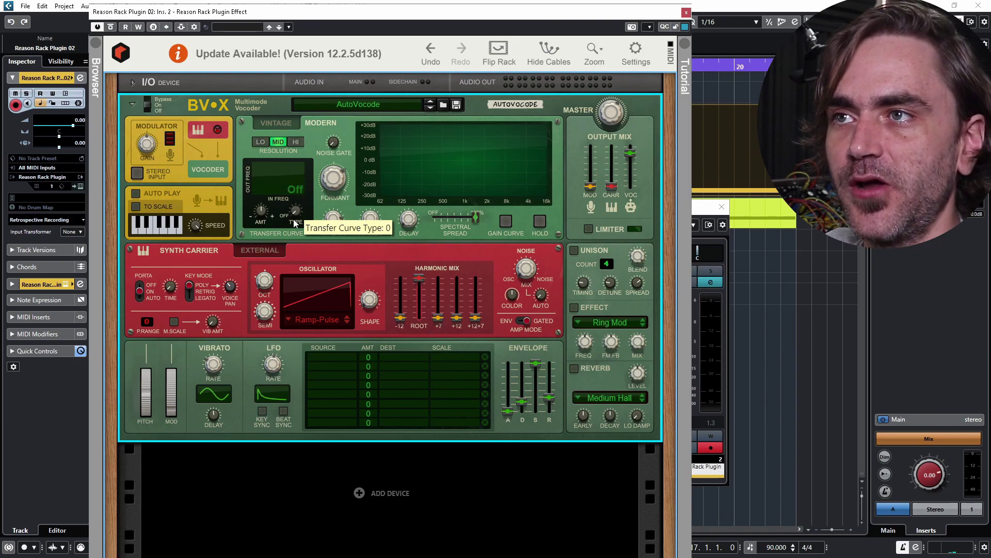
Start playback and sweep the vocoder's formant shift up and down, ending at about -1.13
key(space)
drag(332, 196, 302, 155)
drag(334, 179, 345, 155)
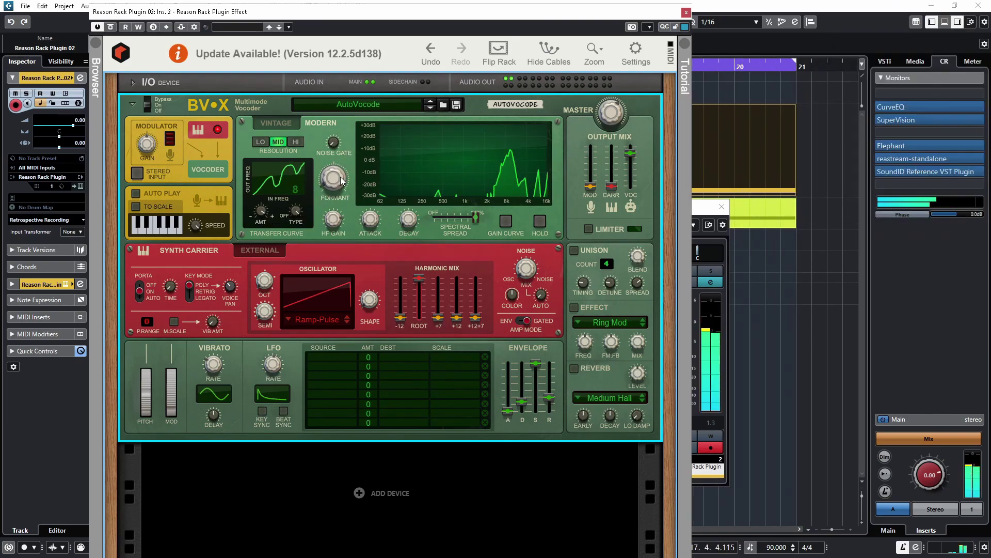
drag(343, 152, 337, 188)
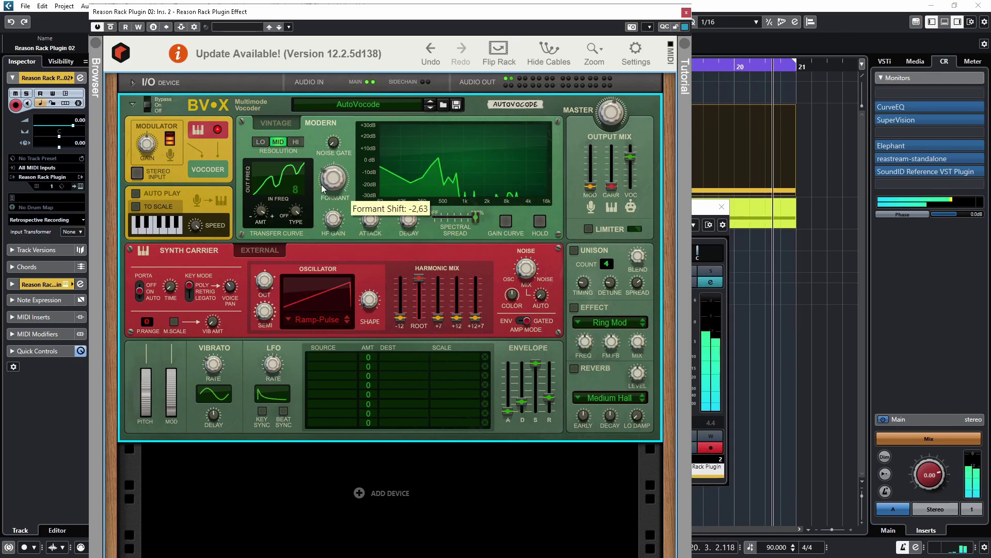
drag(331, 180, 345, 186)
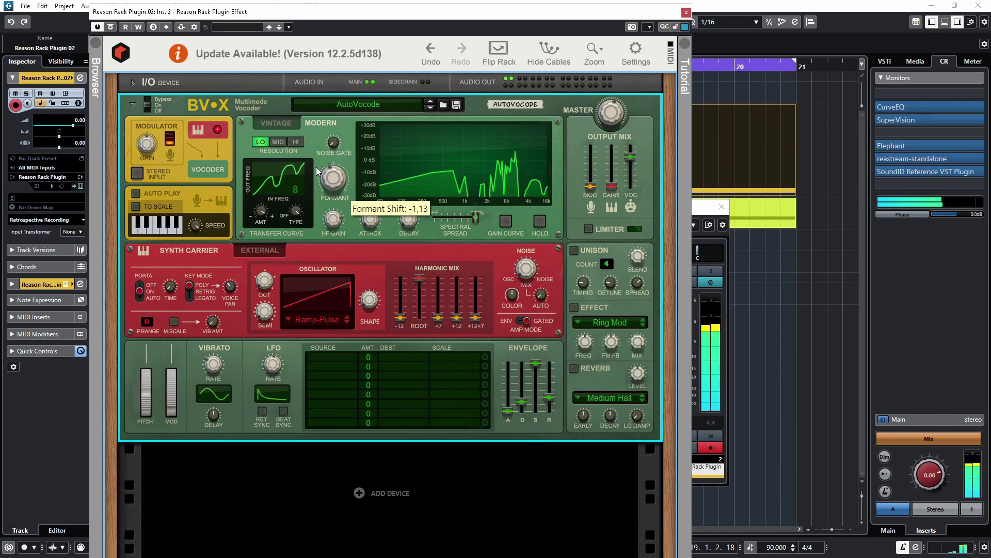
Try the vocoder's Vintage mode with different filter band counts, including 21, during playback
click(276, 123)
scroll(336, 172, down, 5)
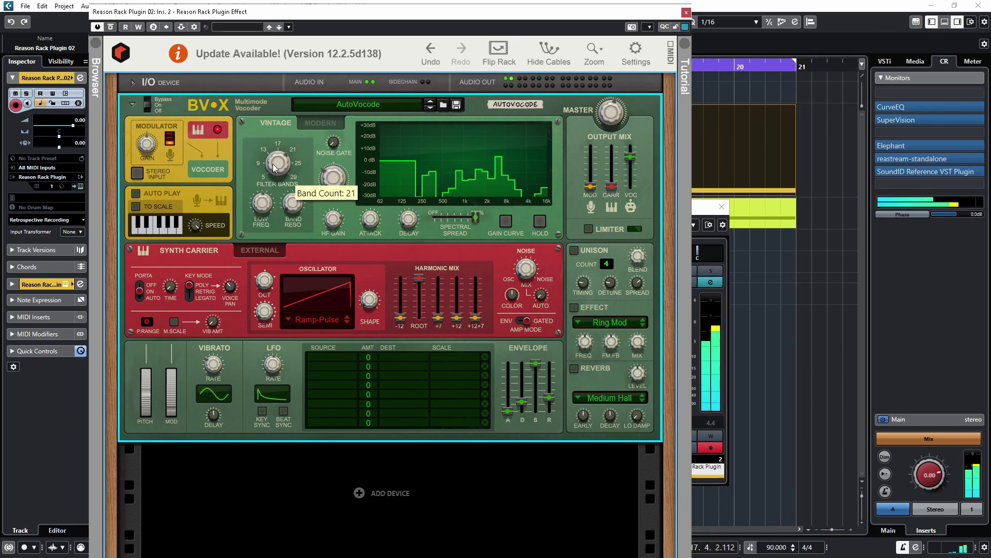
scroll(341, 172, up, 3)
scroll(284, 158, down, 3)
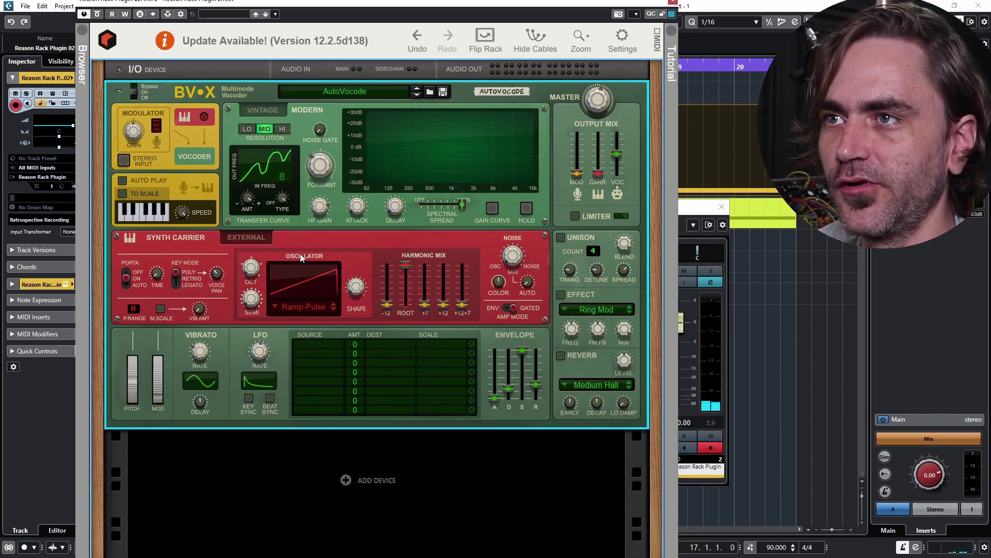
Set the synth carrier's oscillator waveform to Phase Folder and adjust its Pos control
click(303, 306)
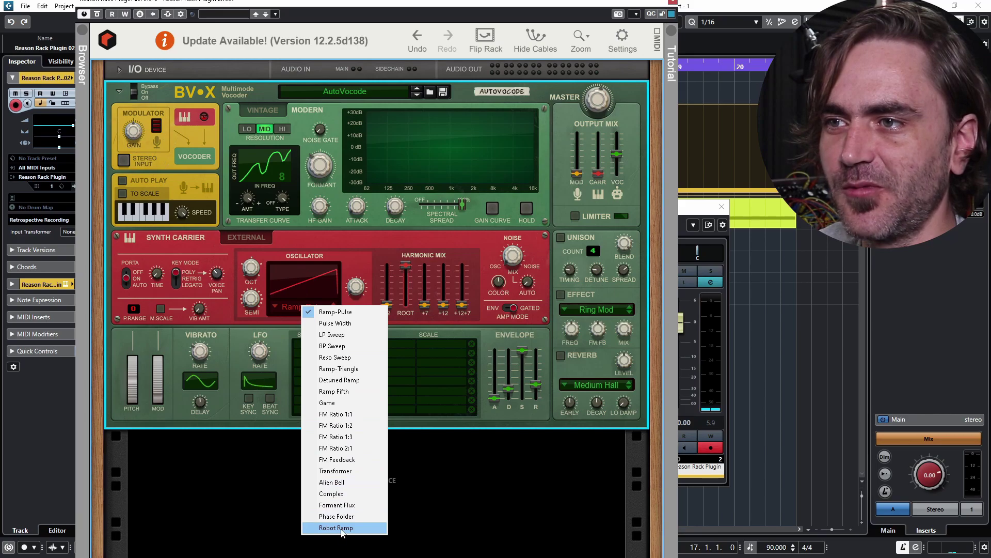
click(335, 516)
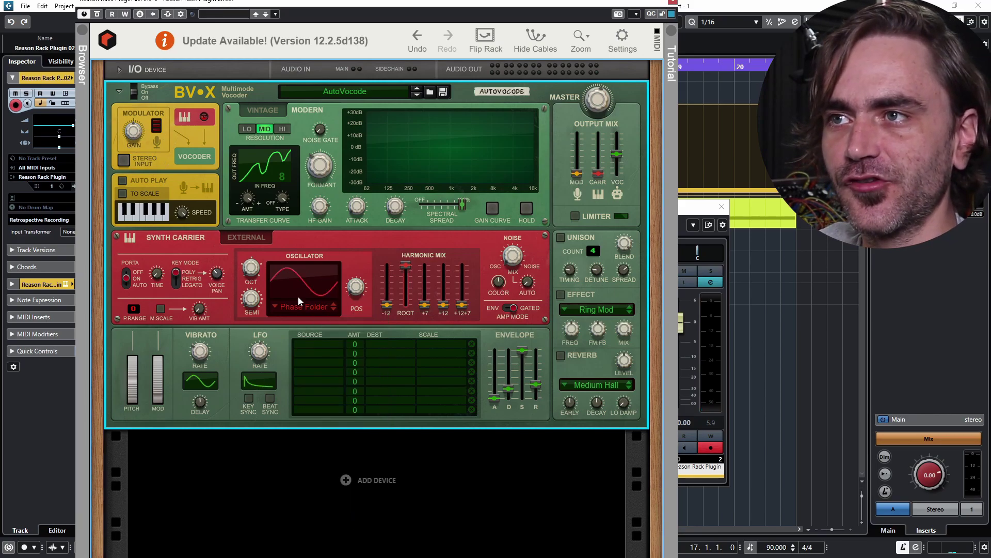
mouse_move(359, 283)
mouse_down()
mouse_move(359, 235)
mouse_move(355, 320)
mouse_move(358, 269)
mouse_move(354, 292)
mouse_up()
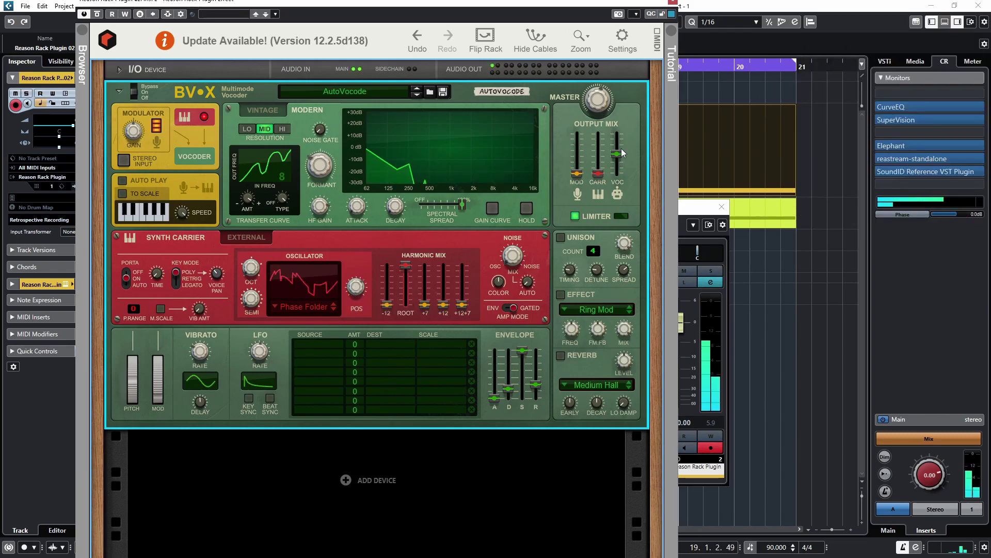
Raise the vocoder level in the output mix and sweep the Phase Folder oscillator's Pos control during playback
drag(616, 153, 621, 148)
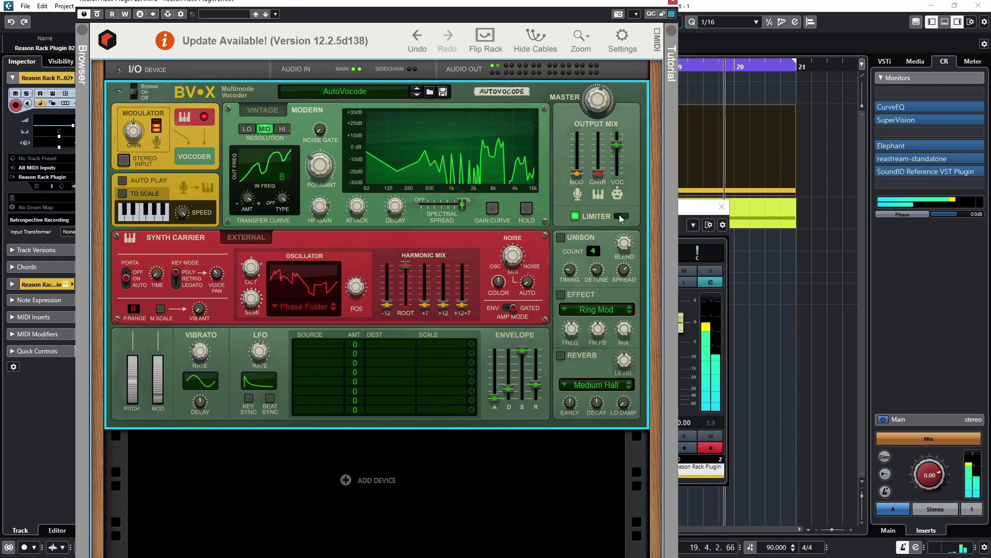
mouse_move(352, 296)
mouse_down()
mouse_move(349, 311)
mouse_move(366, 285)
mouse_up()
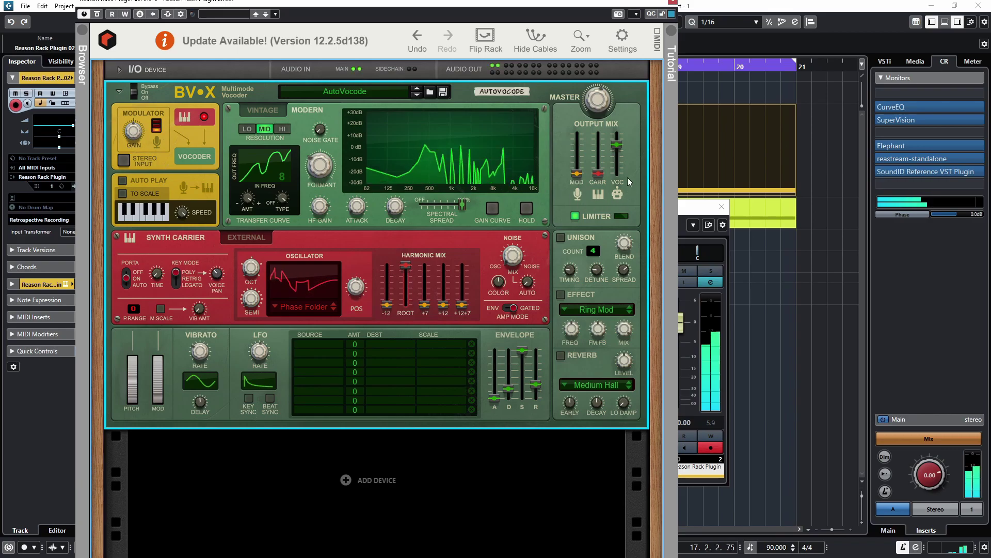
drag(618, 145, 618, 141)
mouse_move(347, 301)
mouse_down()
mouse_move(357, 286)
mouse_move(351, 310)
mouse_move(366, 248)
mouse_move(349, 326)
mouse_move(355, 292)
mouse_move(357, 317)
mouse_up()
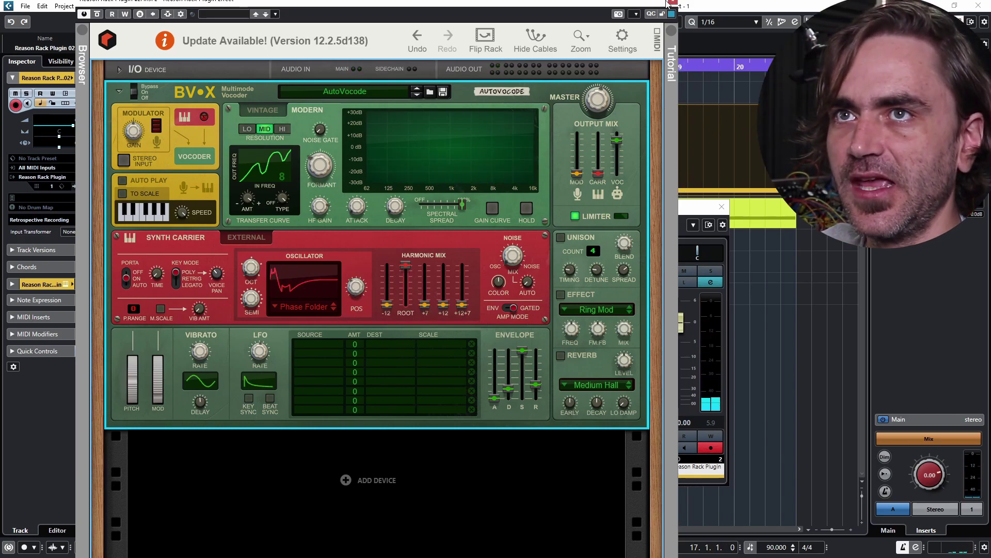
Close the vocoder and channel settings windows and open the MIDI 02 part at bar 17 for editing
click(730, 212)
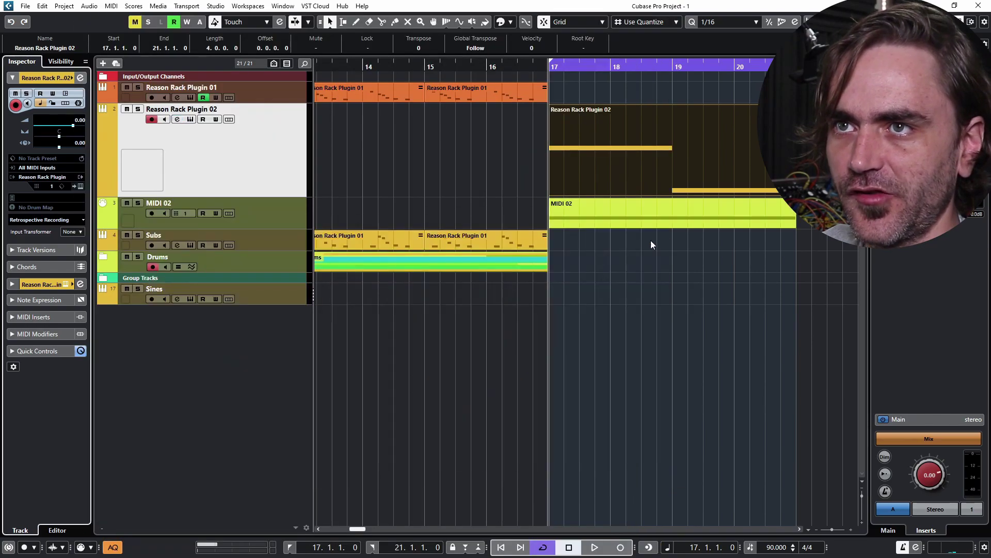
click(621, 221)
click(599, 226)
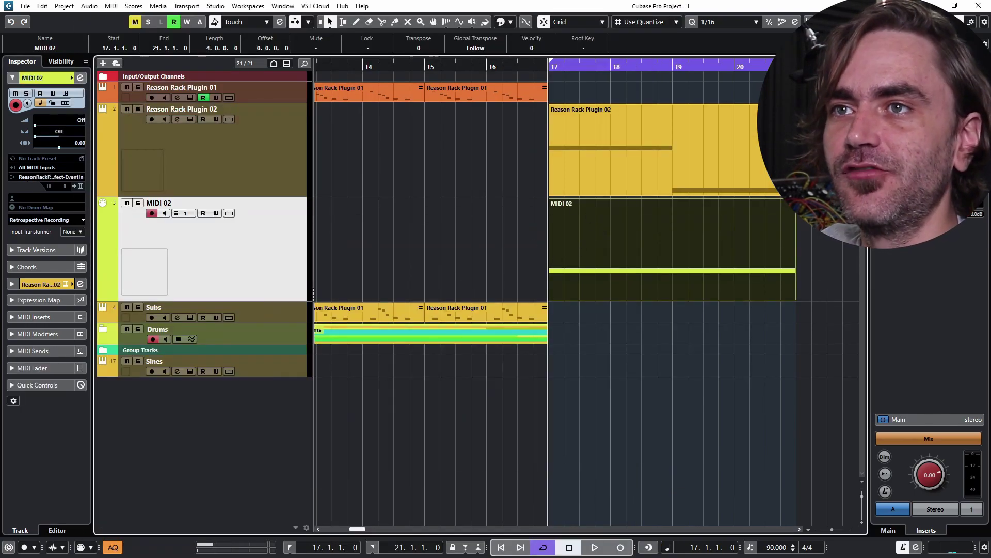
double_click(624, 269)
Transpose the long note in the MIDI 02 part down by octaves to D#1
drag(376, 320, 196, 399)
key(shift+Down)
scroll(213, 393, down, 2)
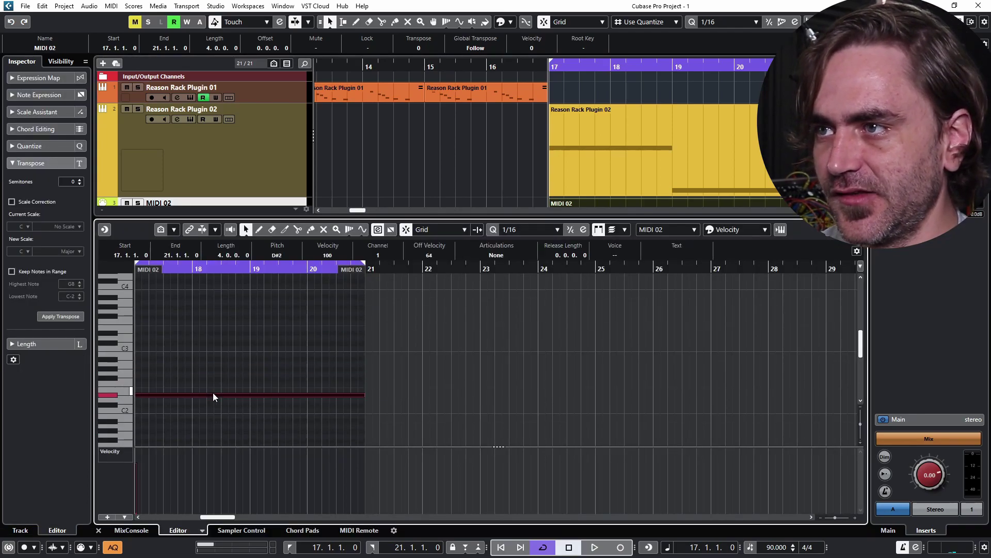
key(shift+Down)
scroll(224, 393, down, 3)
scroll(362, 385, down, 3)
scroll(473, 390, left, 3)
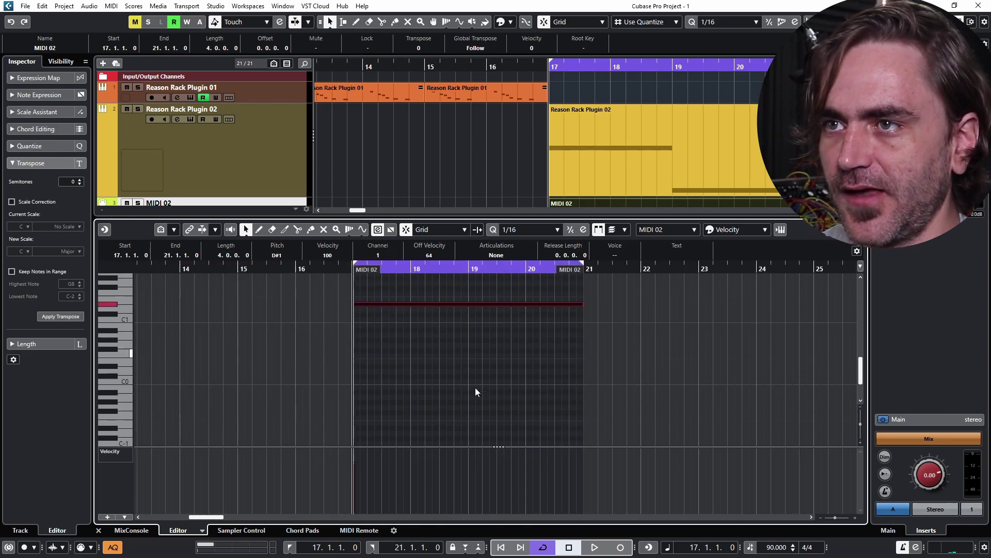
Reopen the vocoder on the Reason Rack Plugin 02 track, adjust its oscillator's Pos control during playback, and close the window
click(266, 170)
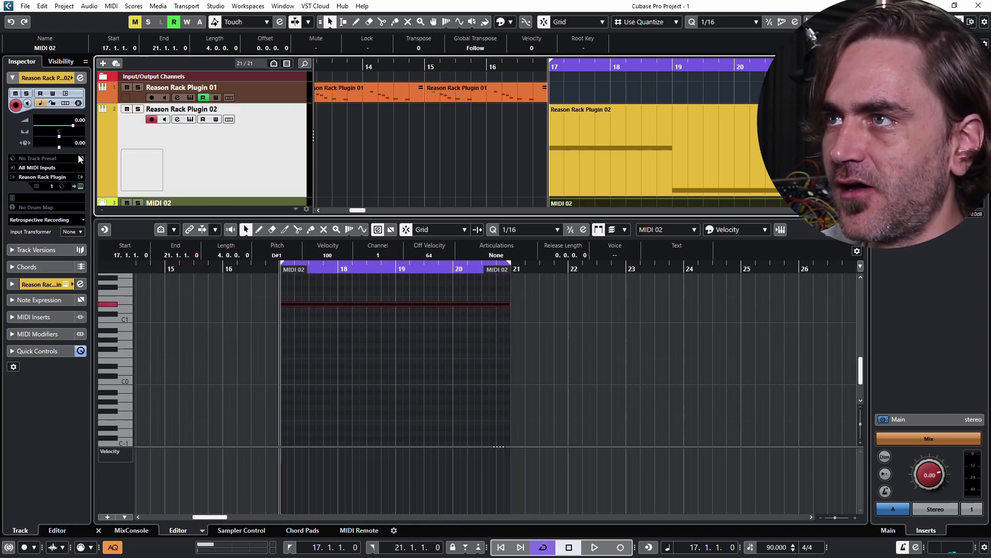
click(80, 186)
drag(357, 296, 358, 286)
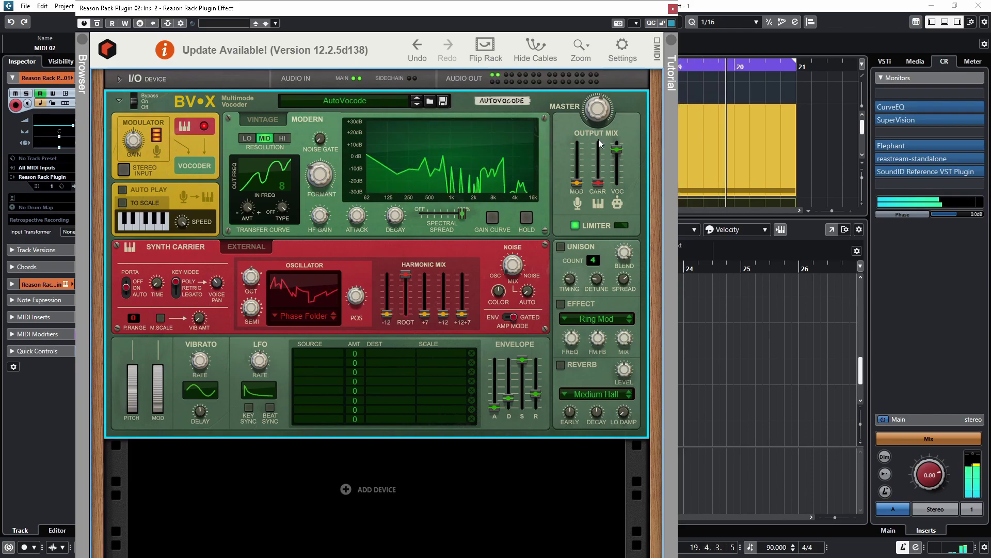
click(672, 8)
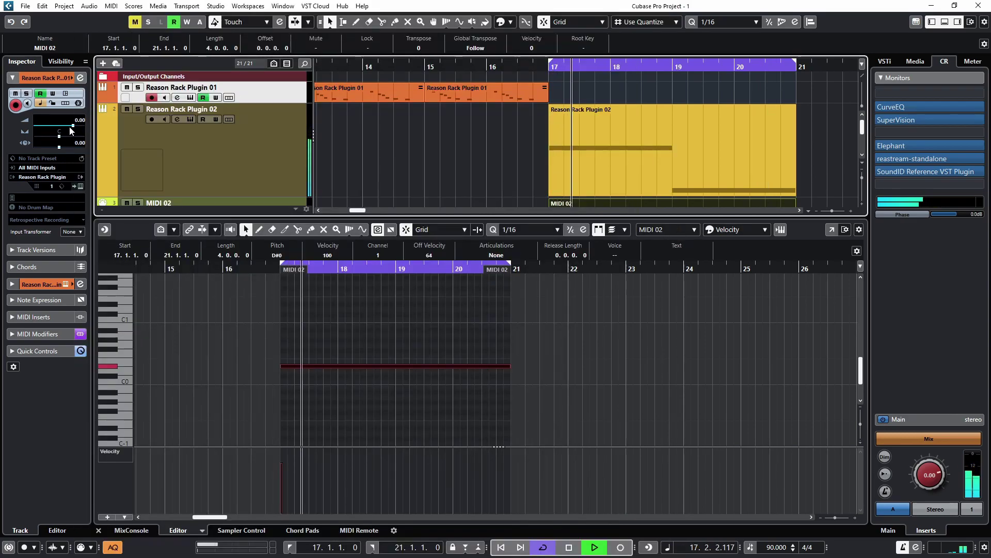
Close the note editor and replace the MIDI 02 part at bar 17 with the two-bar Reason Rack Plugin 01 part
click(366, 318)
scroll(428, 364, up, 2)
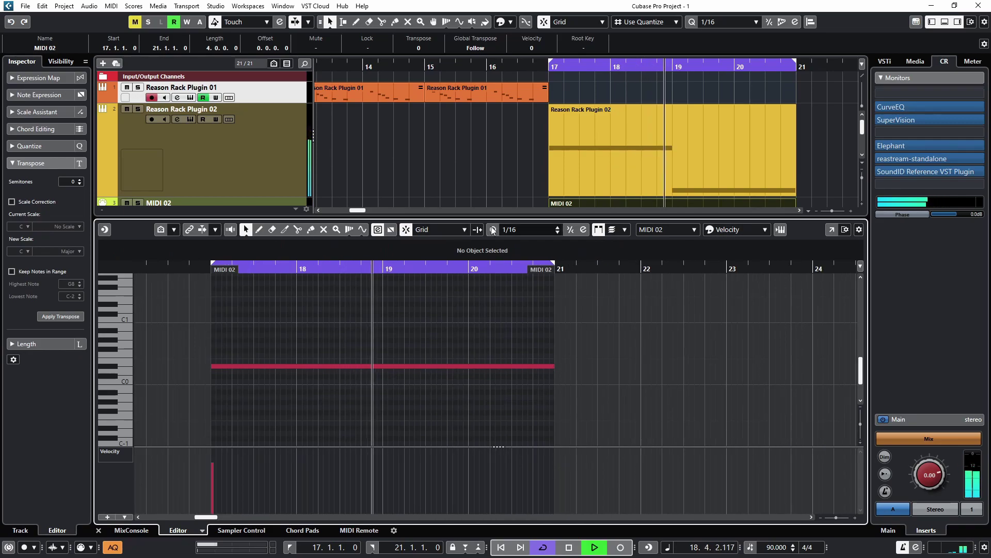
click(98, 531)
click(585, 280)
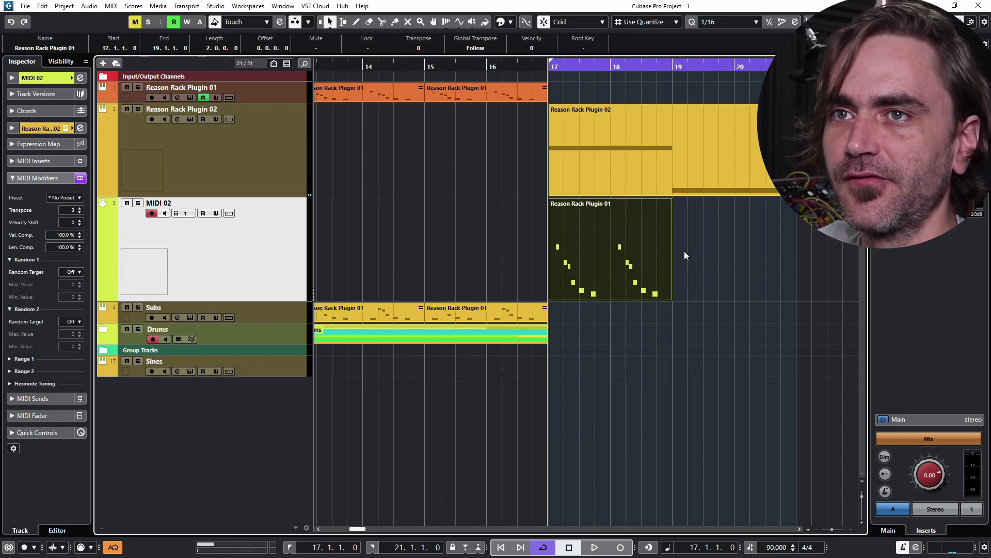
Duplicate the two-bar MIDI 02 part to bar 19, start playback, and open the part for note editing
key(ctrl+d)
key(space)
double_click(689, 267)
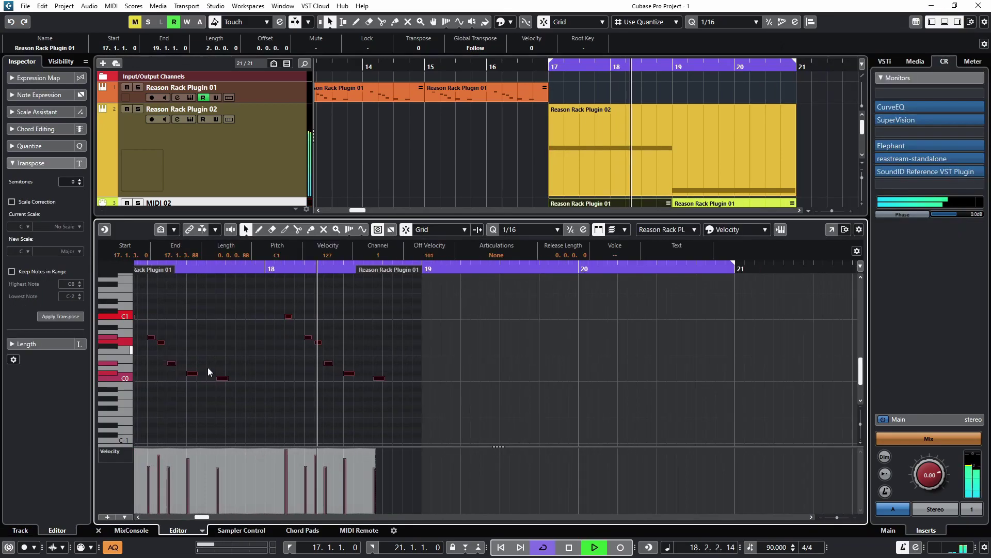
Lengthen the short notes throughout both bars of the MIDI 02 pattern, and close the note editor
scroll(246, 330, left, 3)
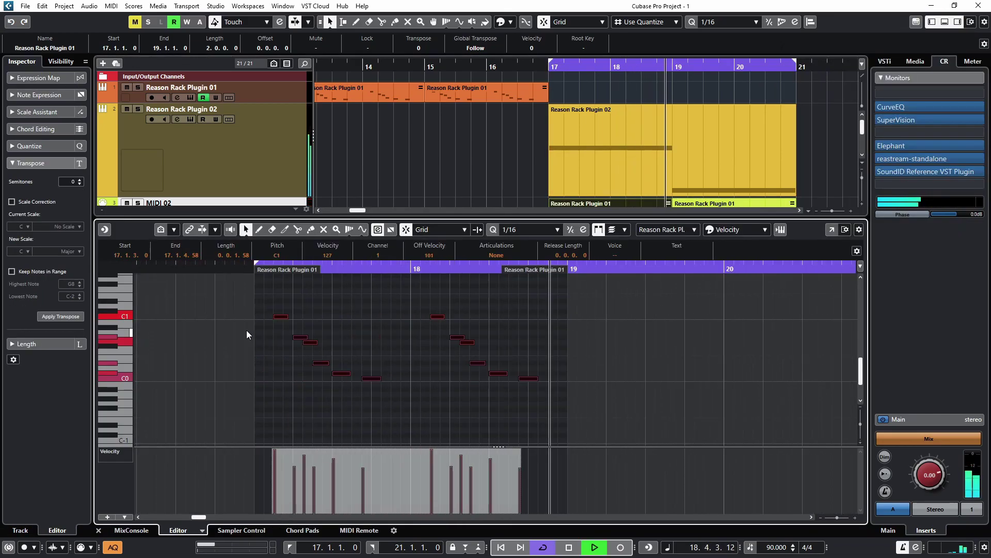
click(306, 324)
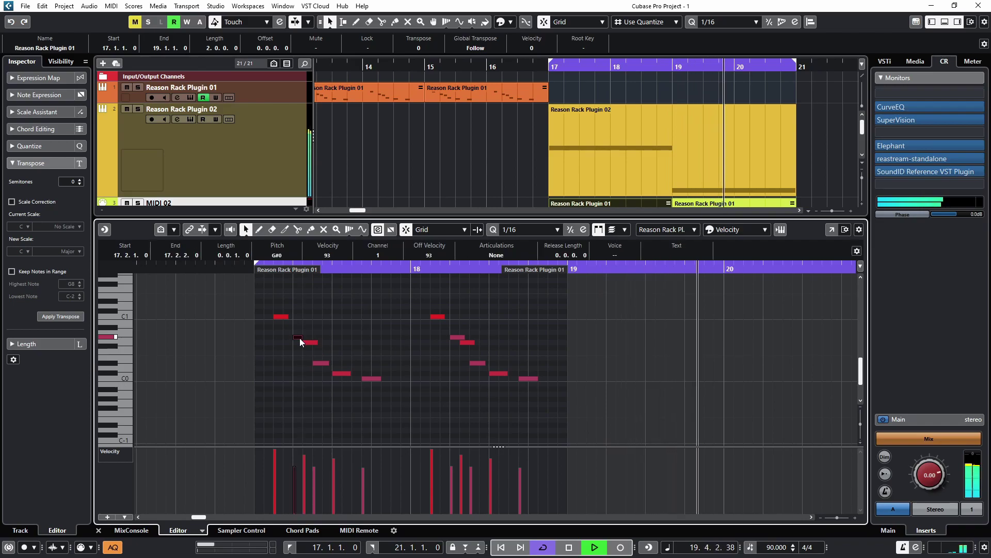
drag(289, 316, 293, 316)
click(329, 363)
drag(351, 373, 362, 373)
drag(381, 378, 410, 378)
drag(444, 317, 460, 337)
drag(474, 342, 469, 343)
drag(507, 373, 519, 373)
drag(537, 379, 567, 378)
click(98, 530)
Reopen the vocoder on the Reason Rack Plugin 02 track and adjust its oscillator Pos and Formant controls during playback
click(191, 119)
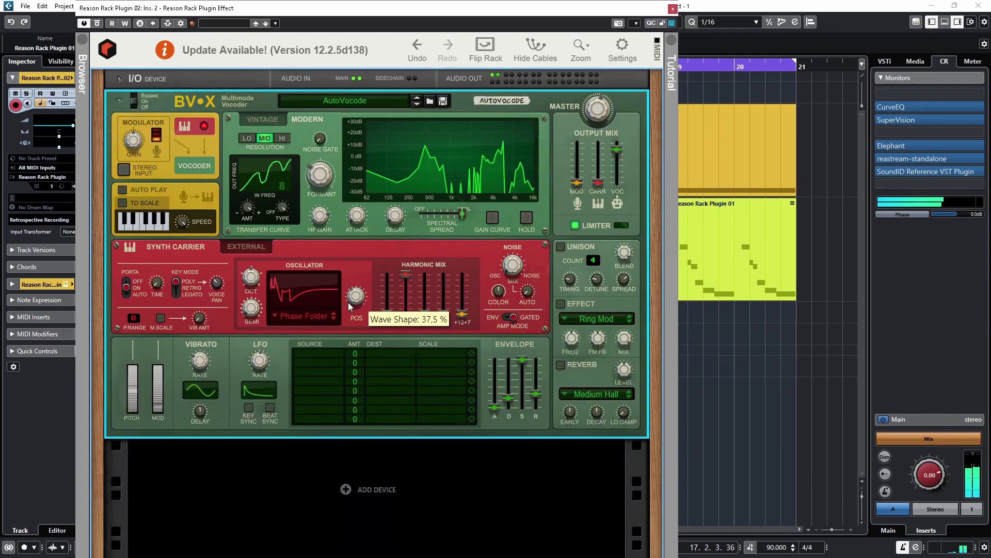
drag(348, 324, 356, 297)
drag(325, 181, 326, 150)
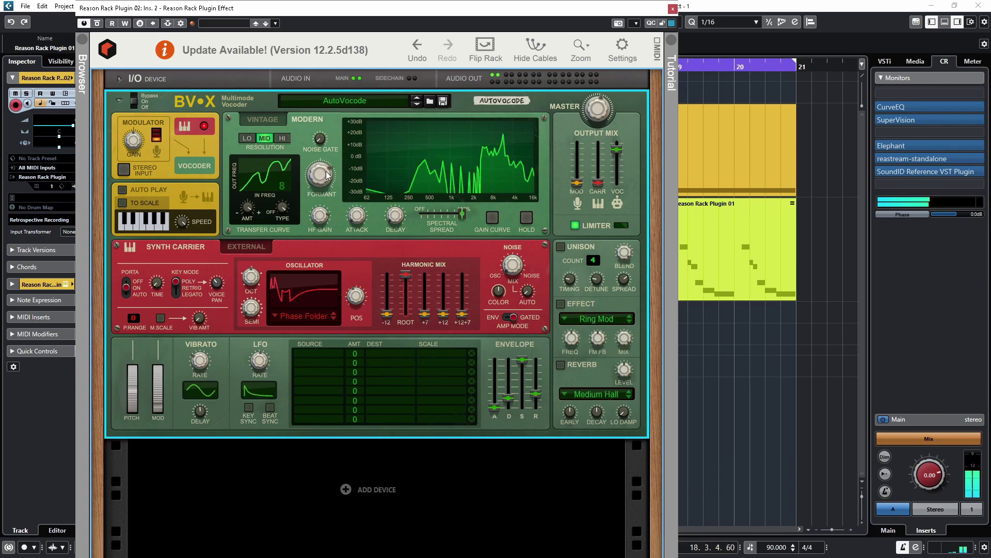
click(706, 152)
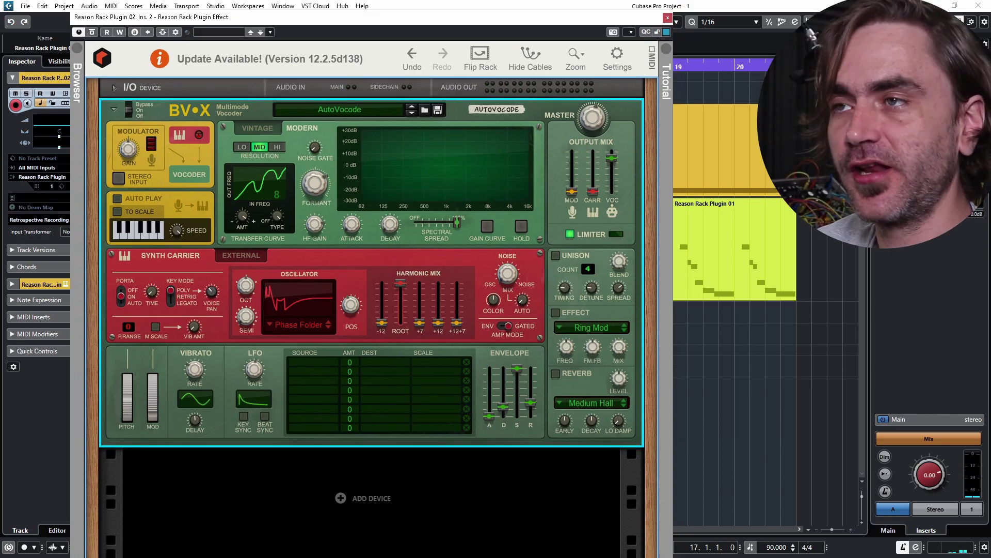
Audition the modulator alone at 9.9 dB and the carrier alone at 5.6 dB in the output mix, and restore the vocoder-only output
click(170, 304)
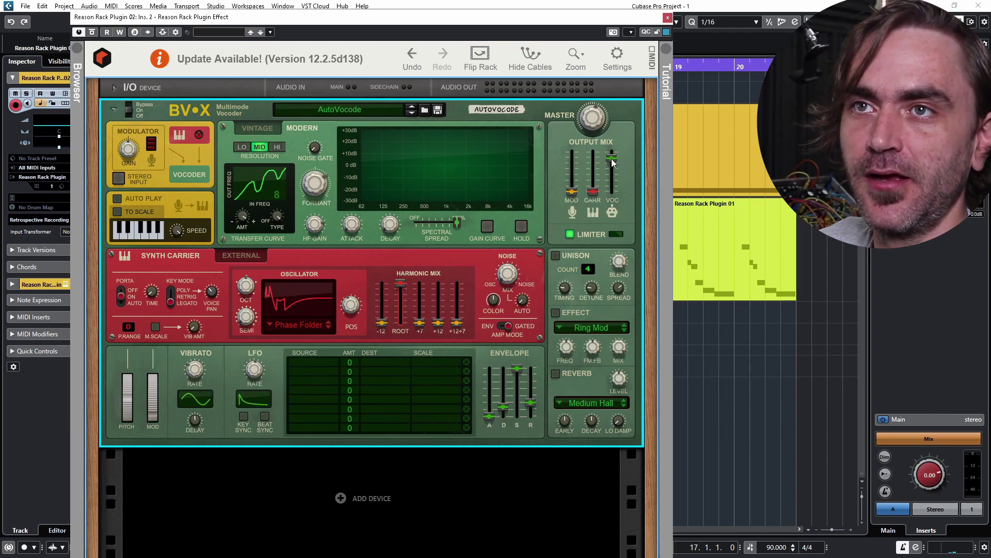
drag(571, 192, 578, 163)
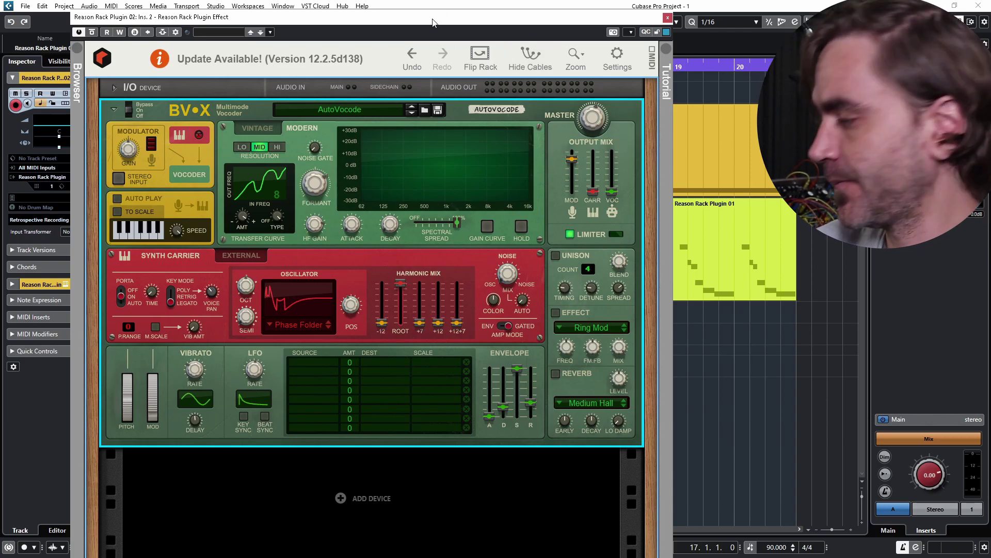
scroll(575, 164, up, 2)
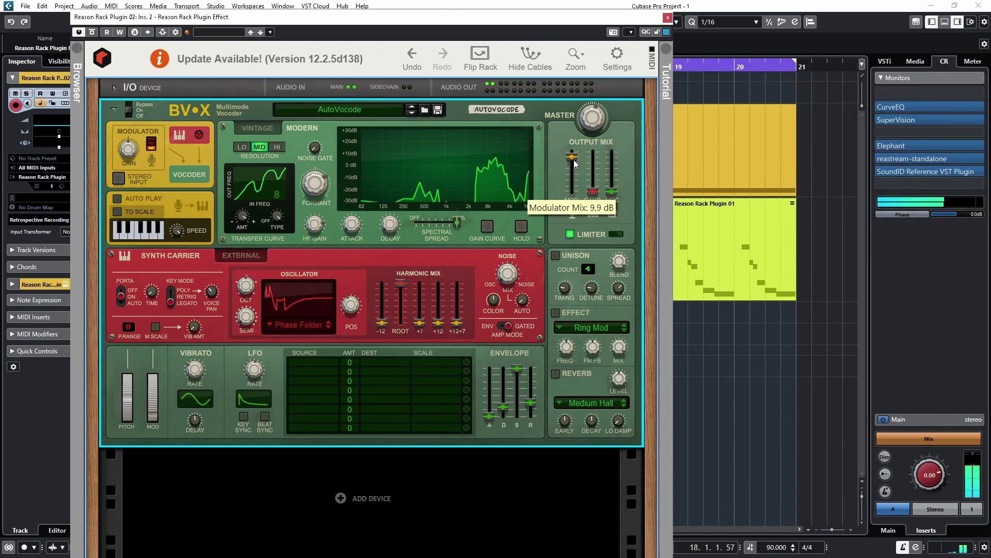
mouse_move(572, 157)
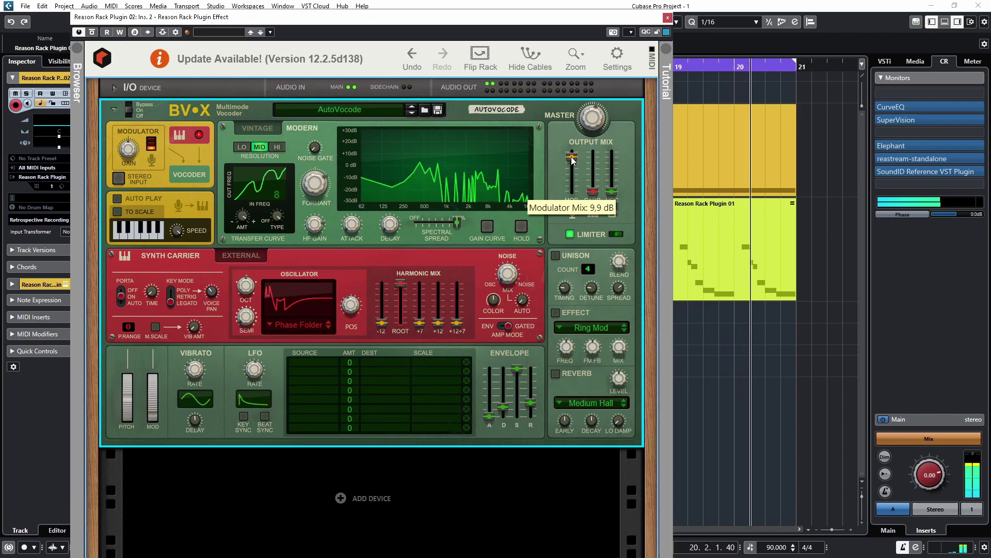
drag(572, 159, 596, 168)
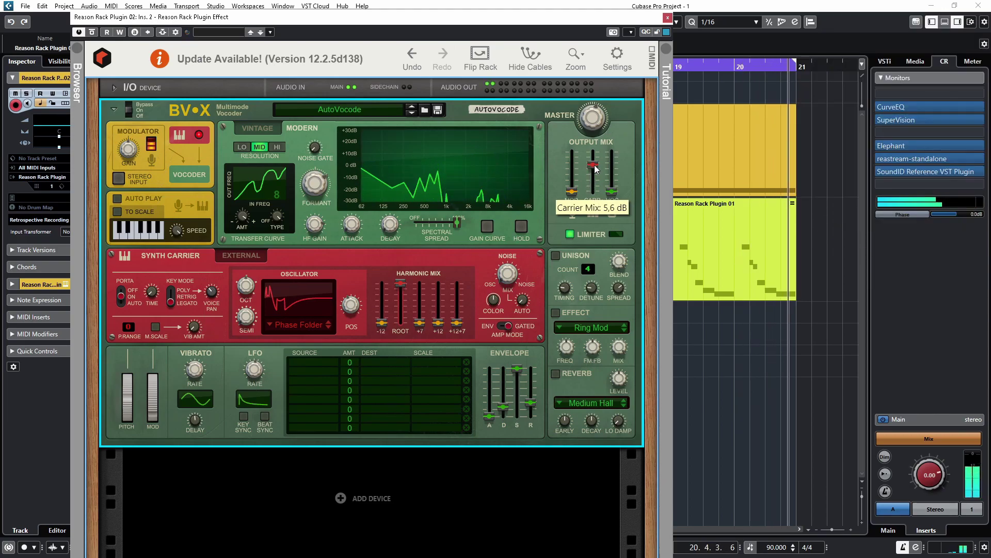
drag(594, 165, 612, 156)
Try the +12 harmonic at 0.0 dB, adjust the oscillator Pos and Formant Shift, and set the transfer curve type to 7
mouse_move(438, 322)
mouse_down()
mouse_move(438, 283)
mouse_move(438, 323)
mouse_up()
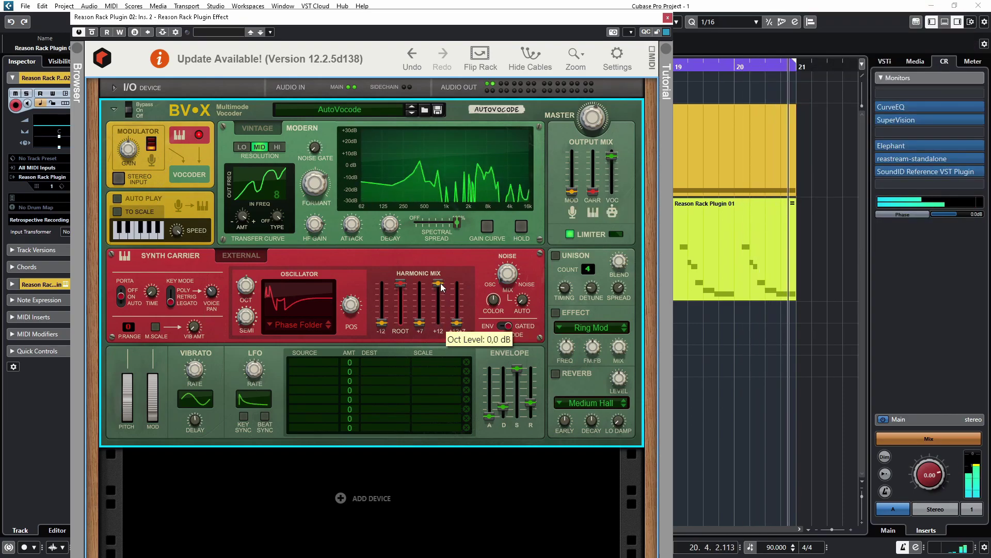
mouse_move(355, 295)
mouse_down()
mouse_move(355, 284)
mouse_move(361, 291)
mouse_up()
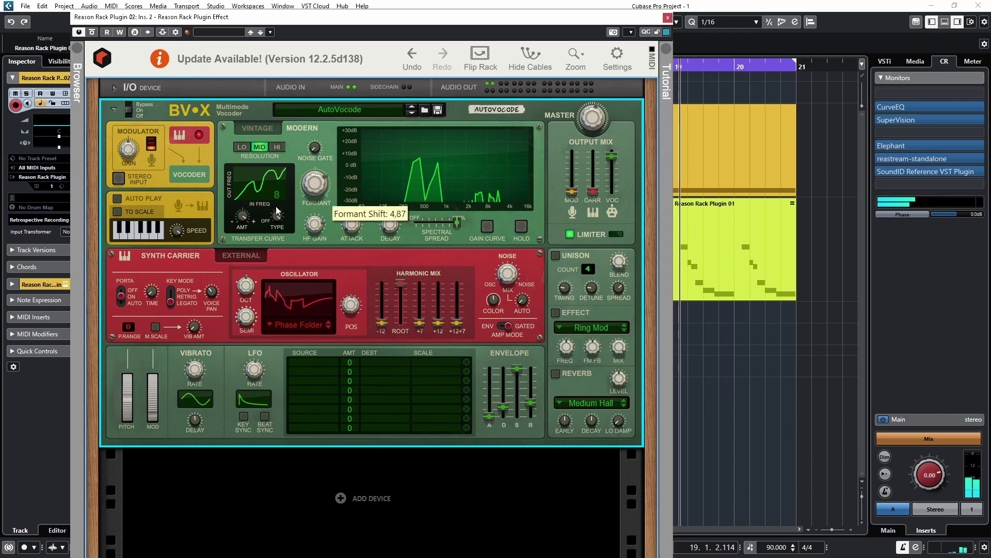
drag(279, 219, 272, 383)
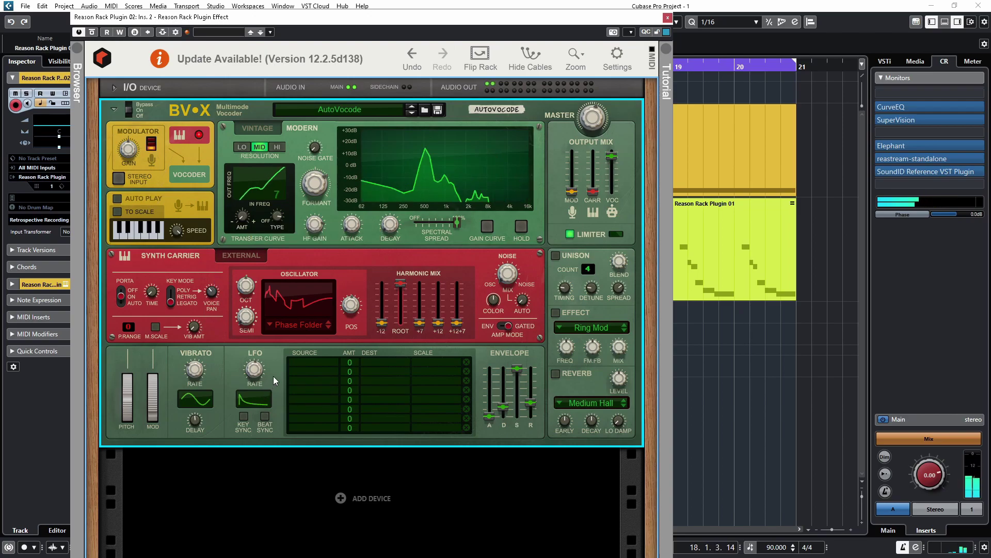
Route LFO to Curve Amt at 100, Vibrato to Formant at 100 and LFO to Wave Shape at 51, and enable Unison and Reverb
click(320, 360)
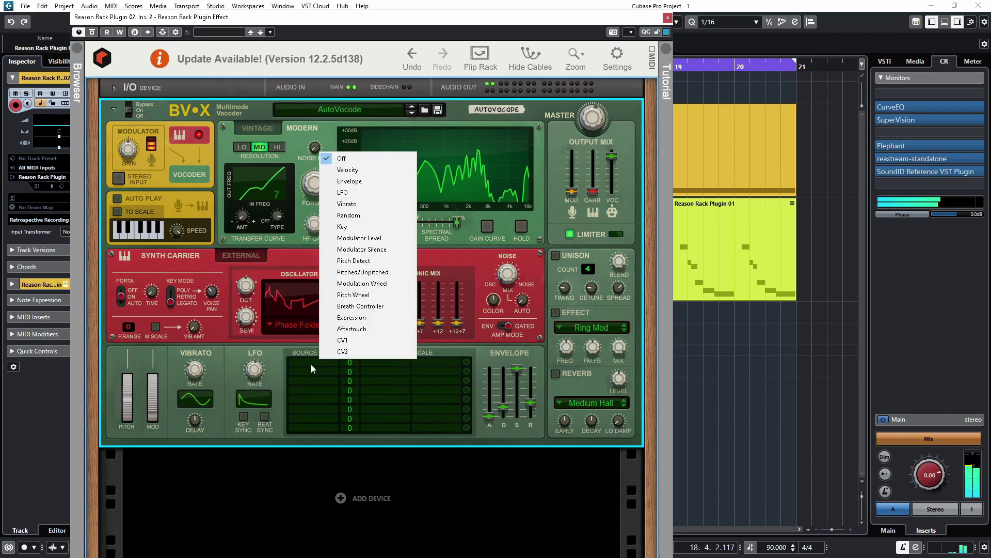
click(311, 364)
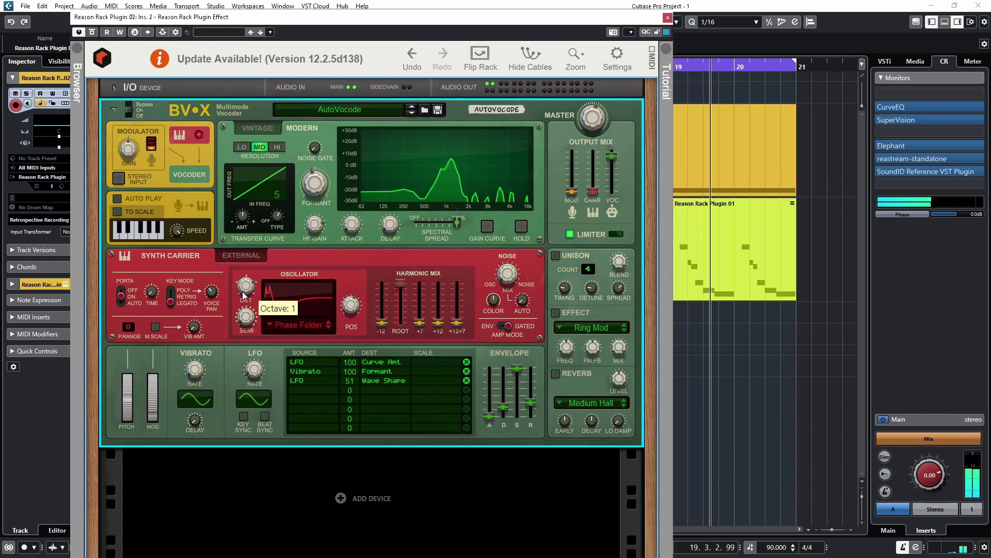
click(557, 257)
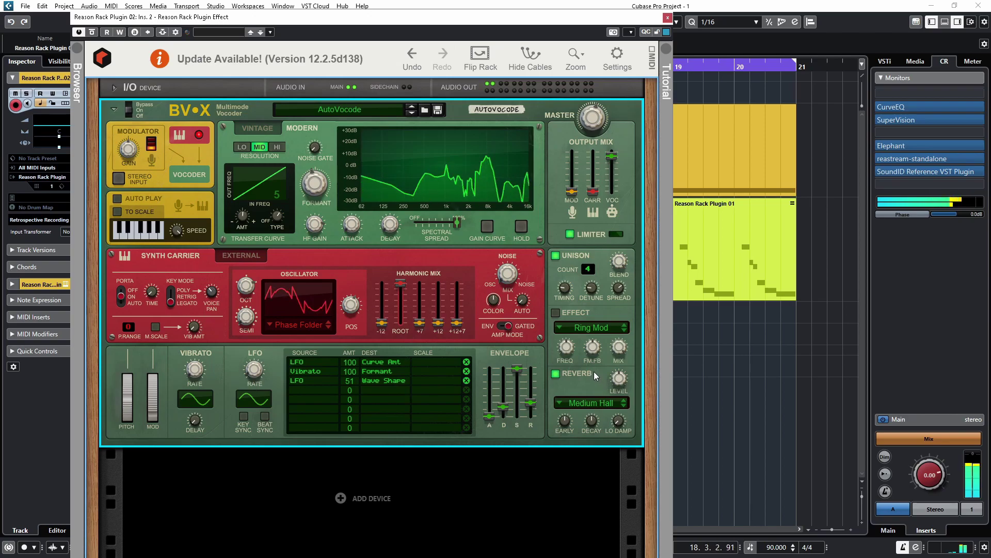
Rebalance the output mix by blending the carrier with the vocoder signal, set the oscillator octave to 0, and stop playback
drag(611, 155, 589, 211)
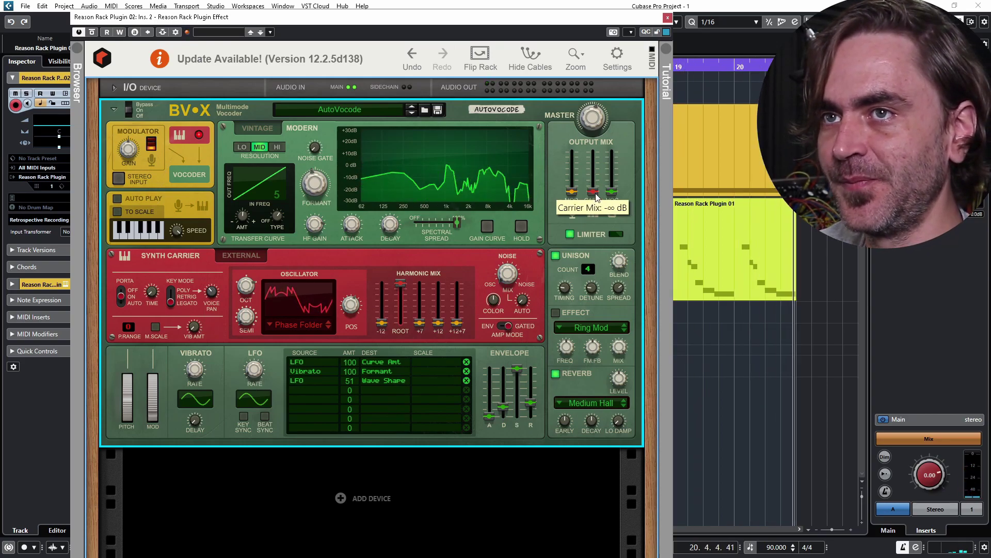
drag(605, 208, 601, 196)
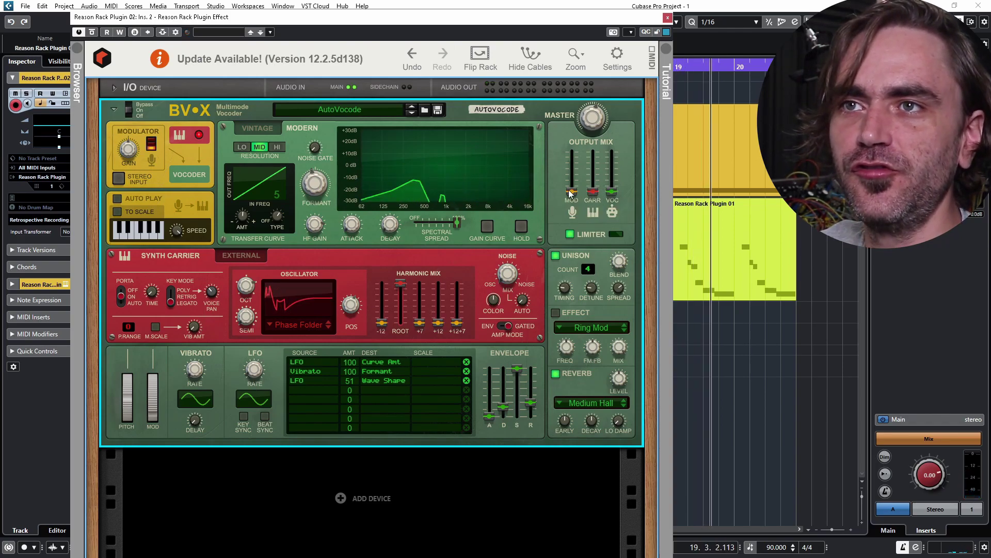
drag(594, 196, 592, 177)
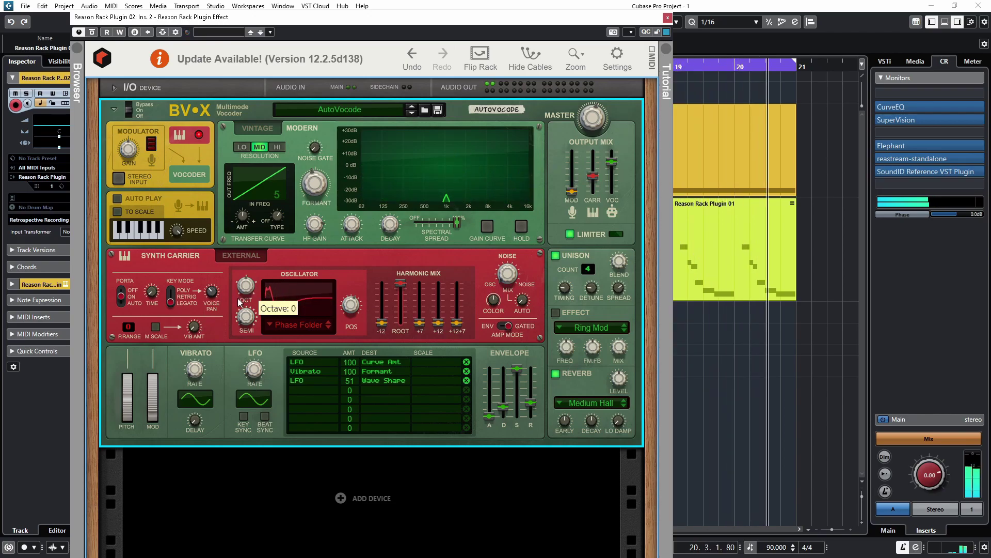
key(space)
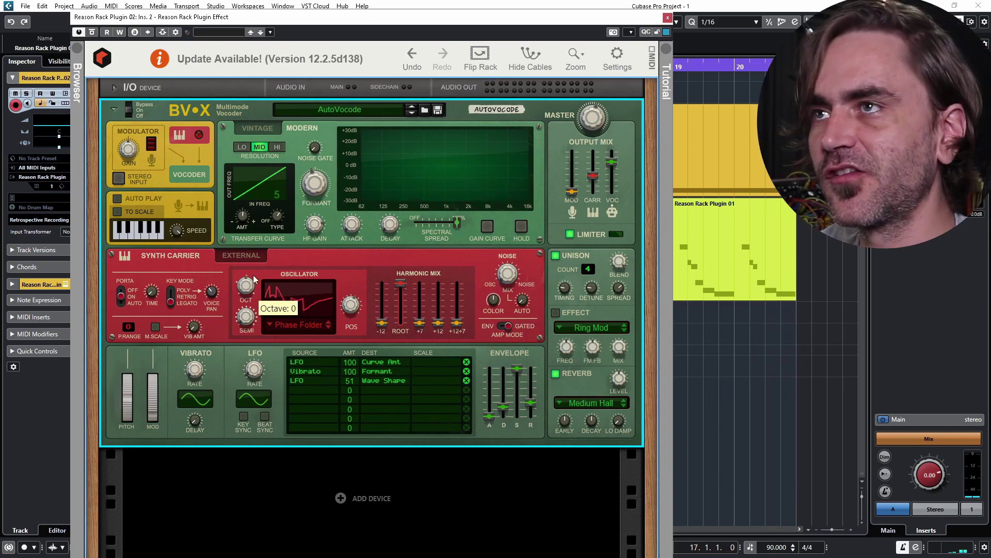
Enable automation writing for the vocoder, record stepped Octave changes across bars 17 to 21, and fold the automation lane
click(120, 32)
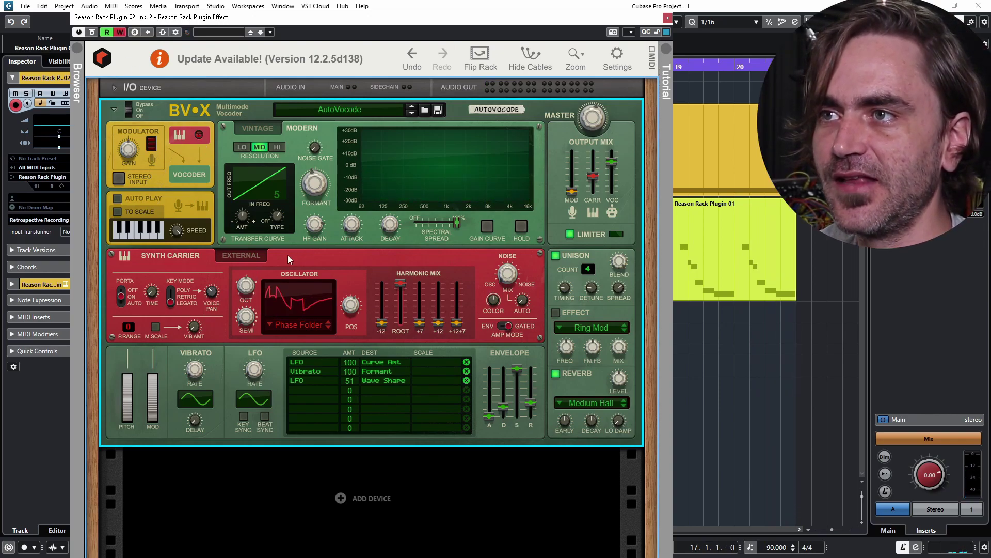
mouse_move(245, 285)
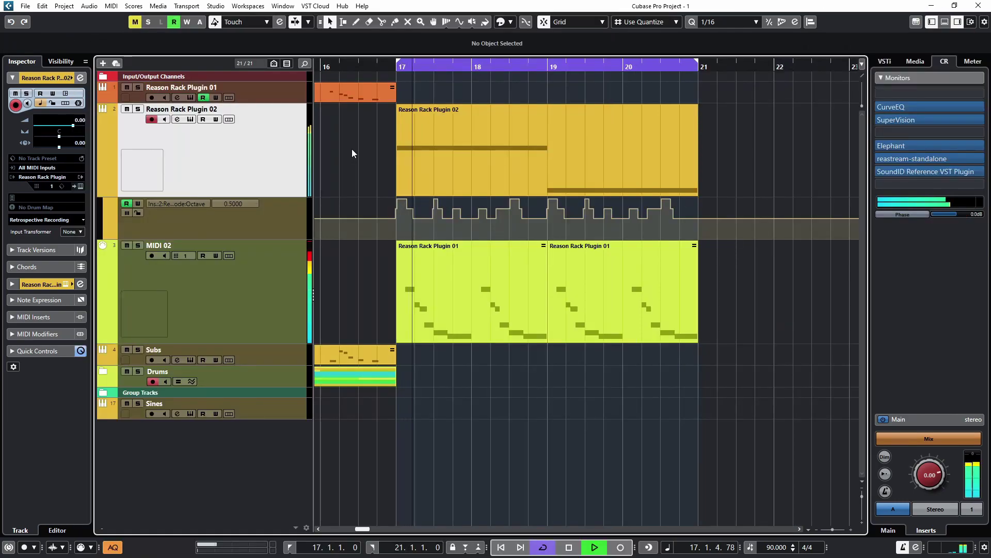
click(101, 192)
key(g)
key(g)
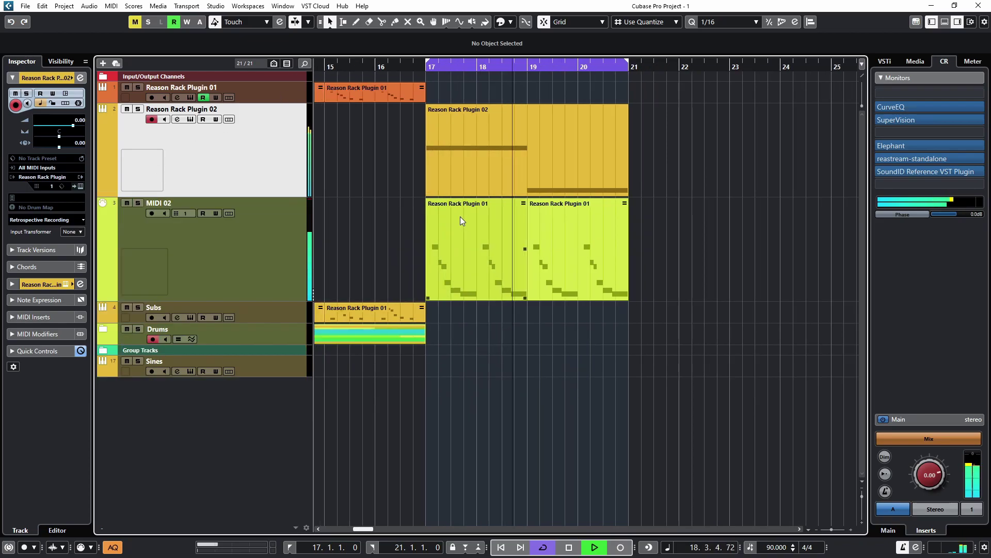
Copy the four-bar Drums part to bar 17 and adjust the Out Gain of the Elephant limiter on the monitor channel
scroll(451, 237, left, 3)
drag(524, 334, 587, 336)
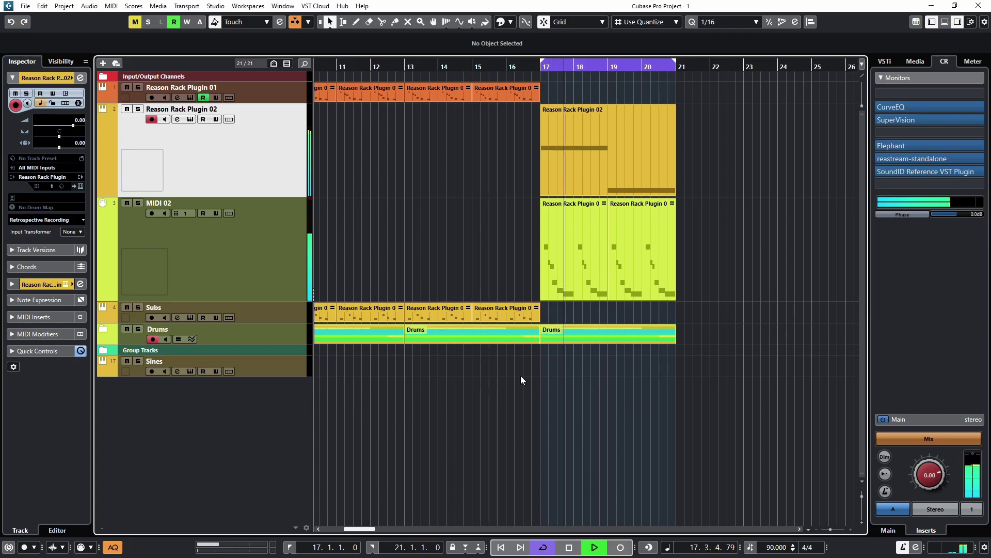
click(889, 146)
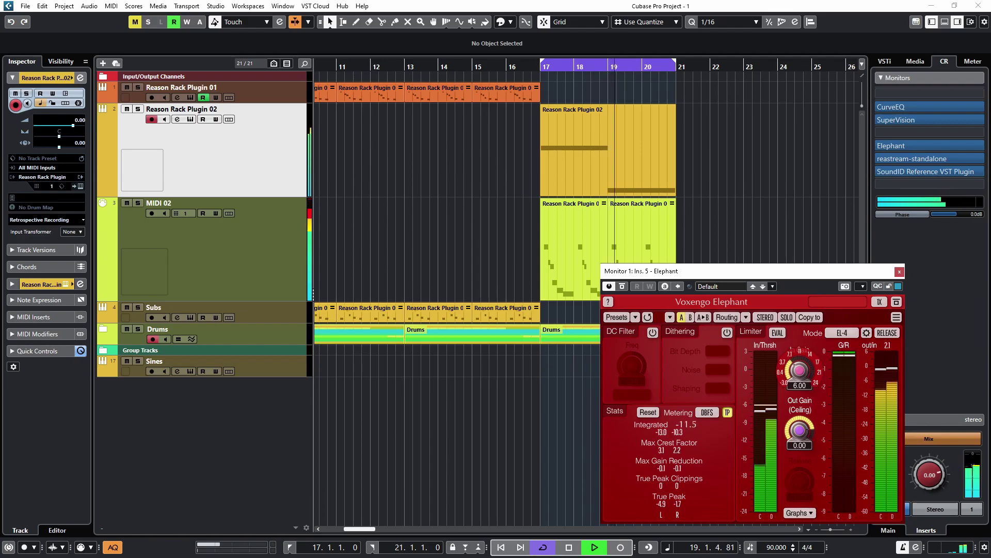
drag(804, 430, 805, 437)
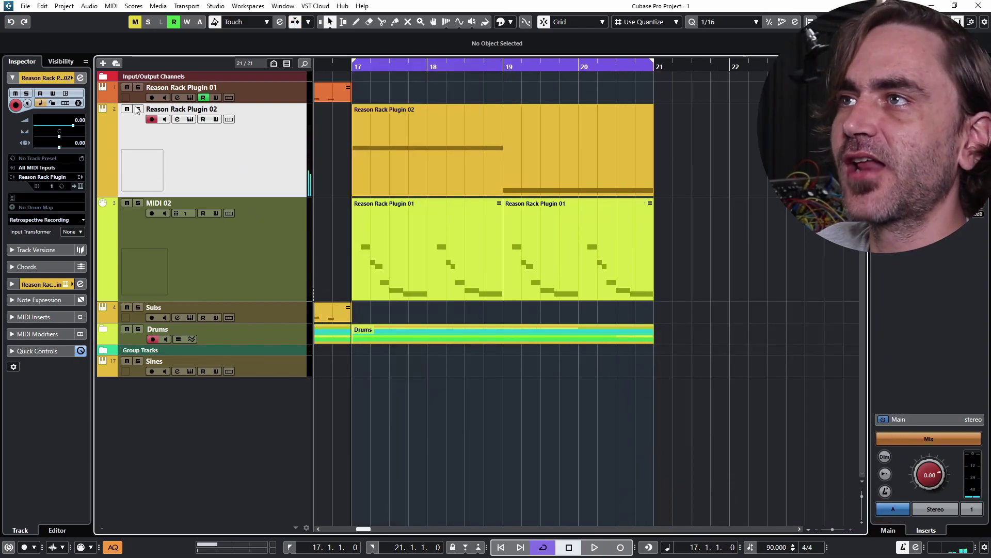
Cut the Reason Rack Plugin 02 channel's lows using EQ band 1 as a high-pass at 241.7 Hz, and close its channel settings
click(177, 119)
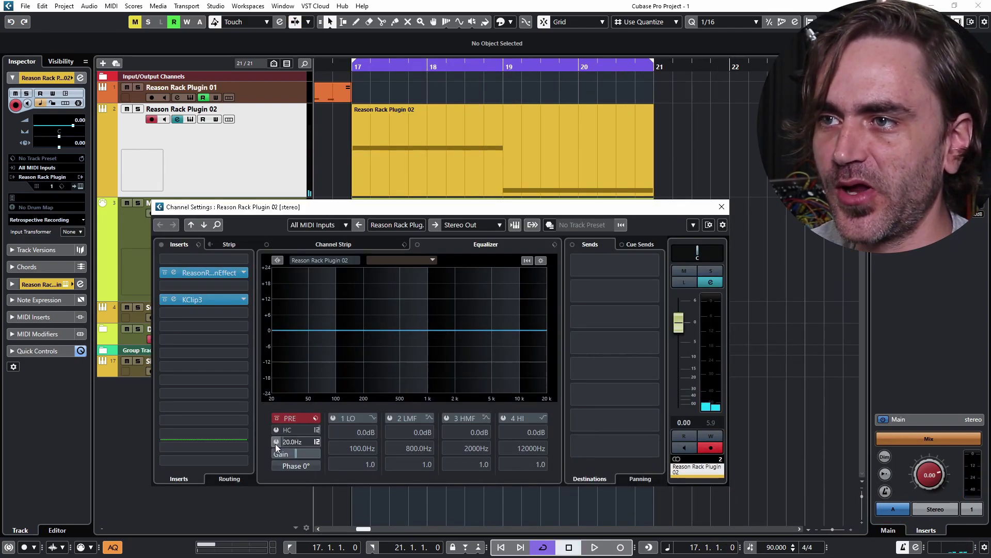
click(372, 417)
click(405, 448)
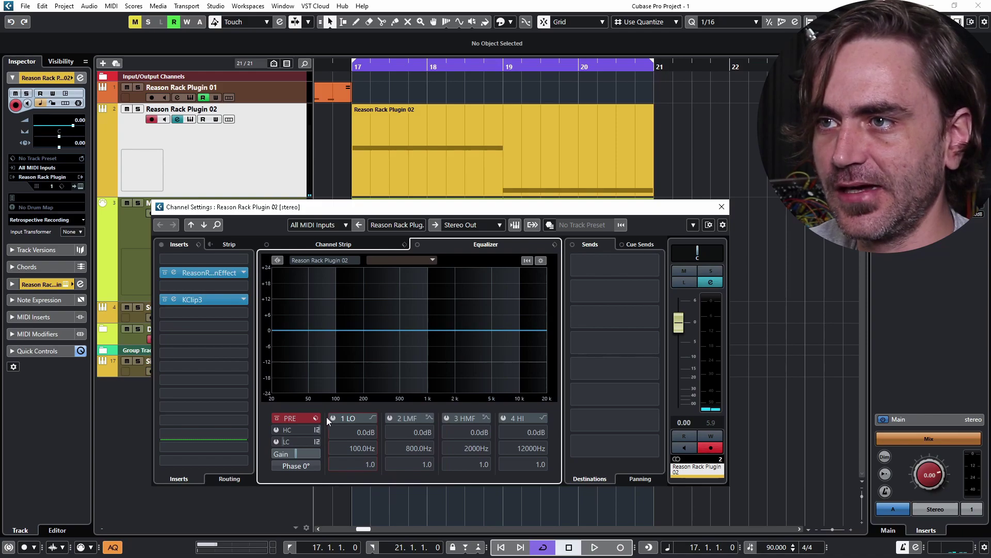
click(333, 418)
drag(343, 448, 377, 448)
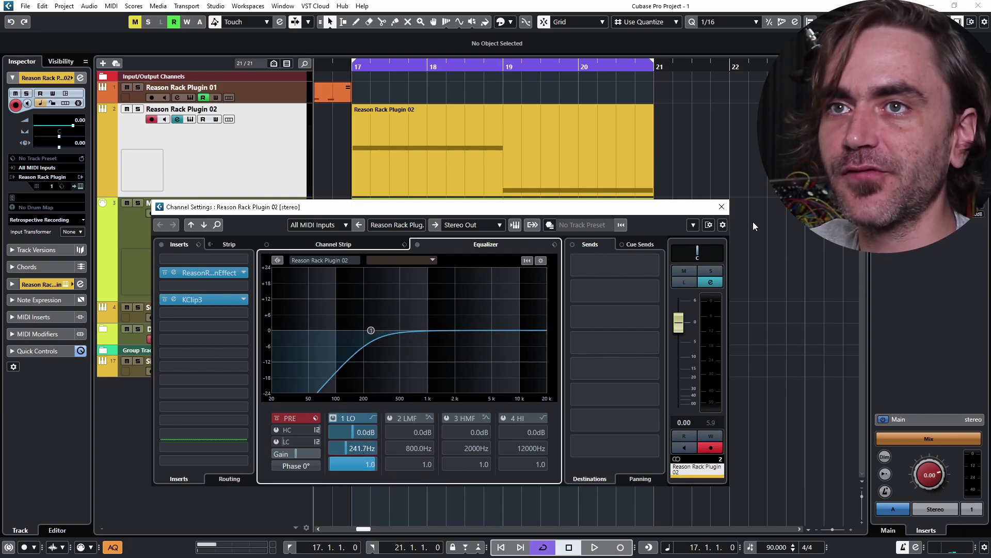
click(721, 207)
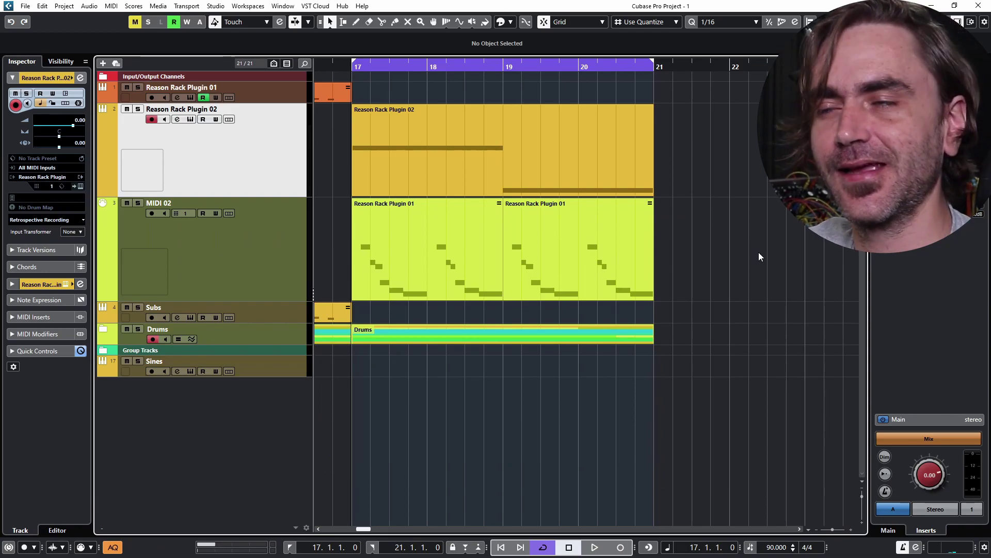
Add short notes to the end of the Reason Rack Plugin 02 part and transpose its last note down an octave to C3
key(space)
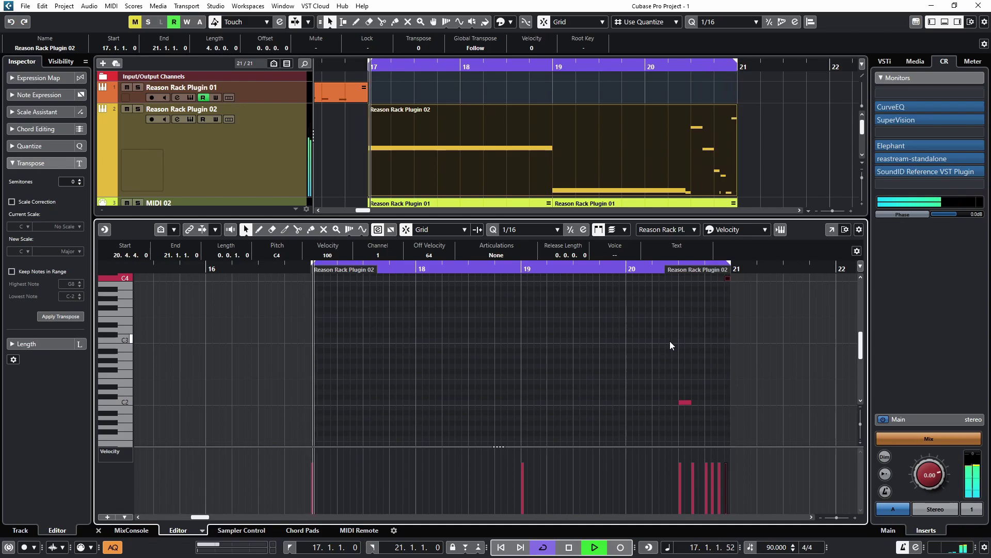
key(shift+Down)
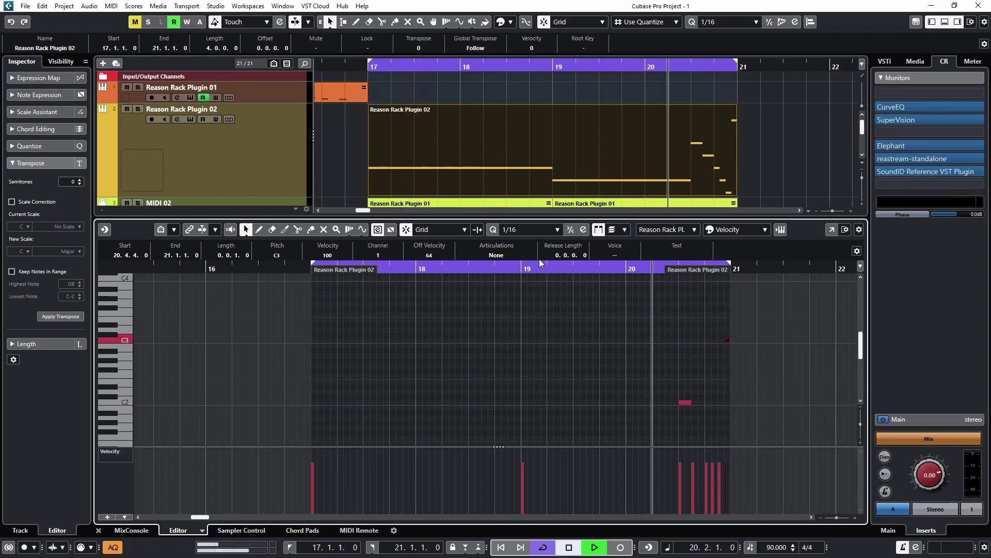
Solo the Reason Rack Plugin 02 track, open its Europa synth, and route engine 1 to the filter
click(139, 110)
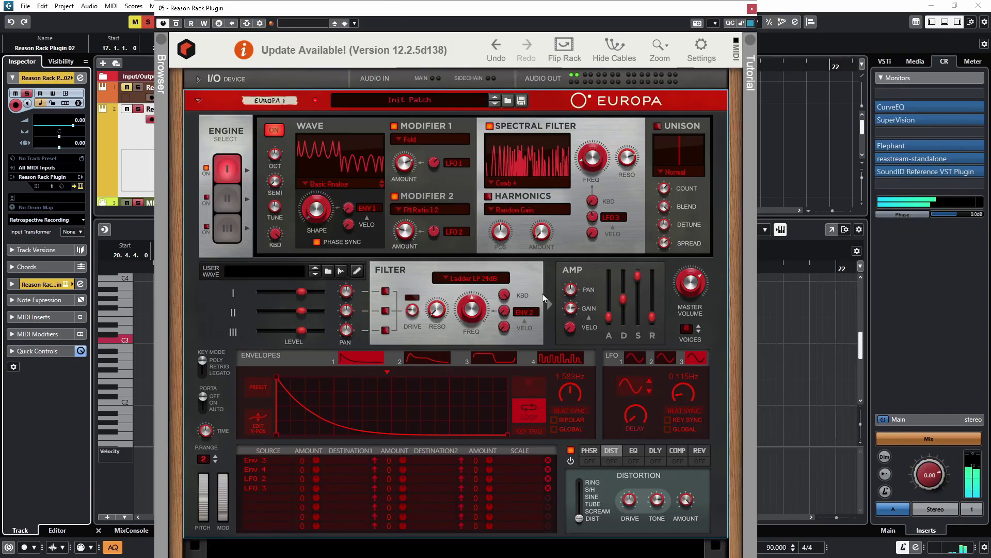
click(385, 291)
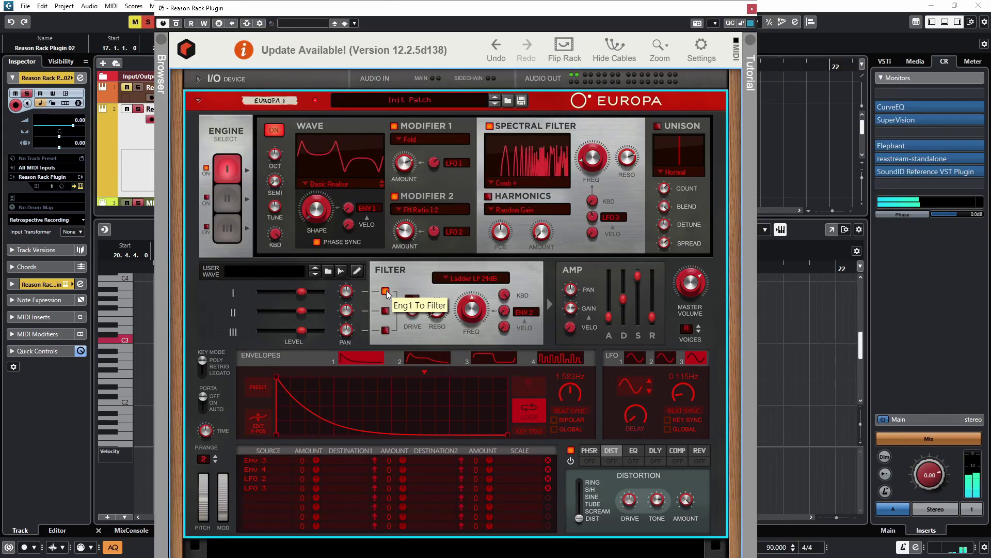
Adjust the Europa ladder filter's frequency with its ENV 2 modulation at 93.8 %, and work with engine 2 switched on
drag(465, 311, 465, 304)
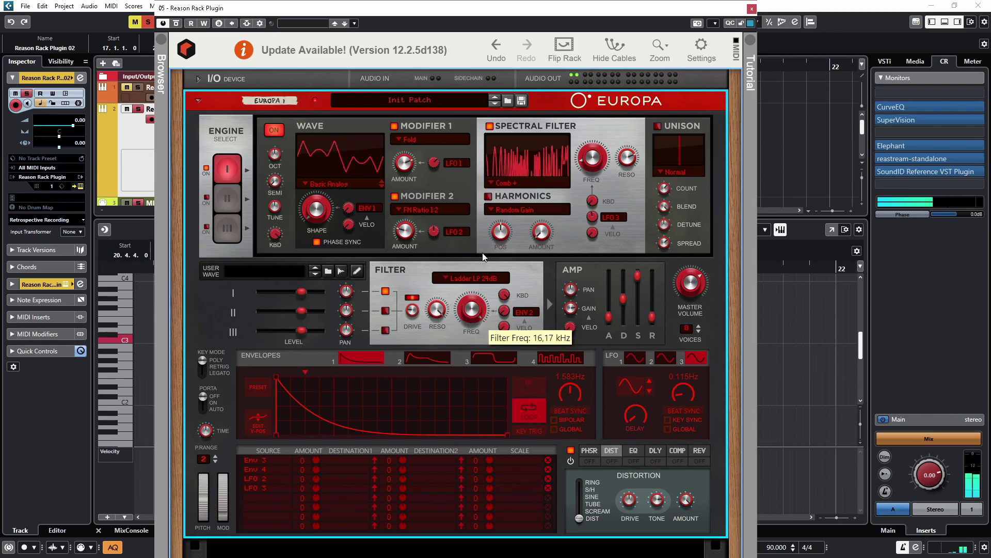
mouse_move(470, 310)
mouse_down()
mouse_move(460, 329)
mouse_move(474, 317)
mouse_up()
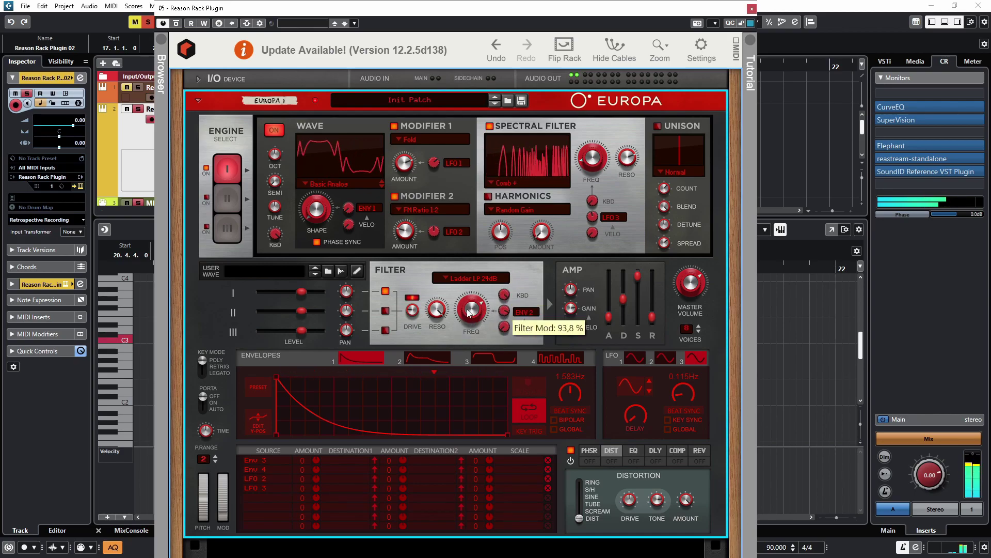
drag(474, 314, 463, 328)
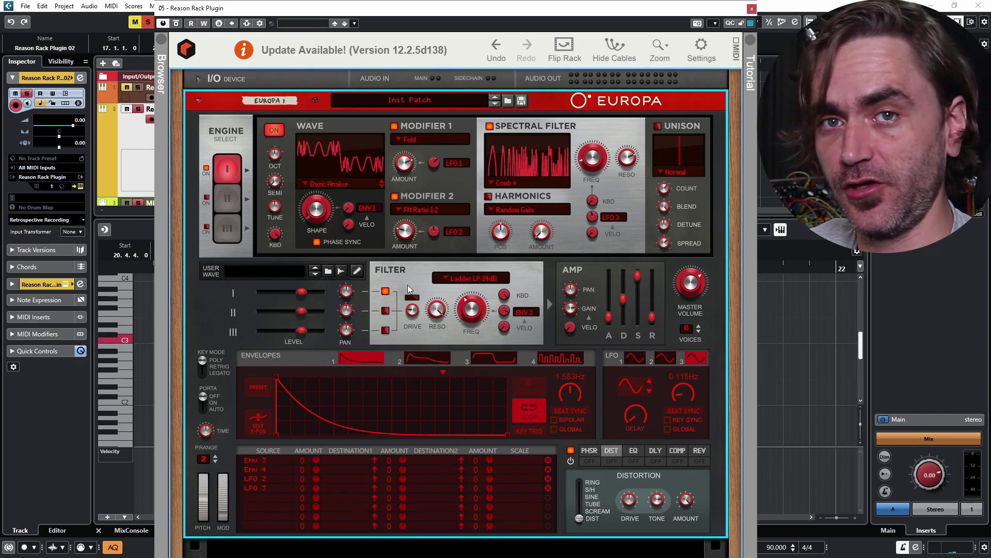
mouse_move(440, 313)
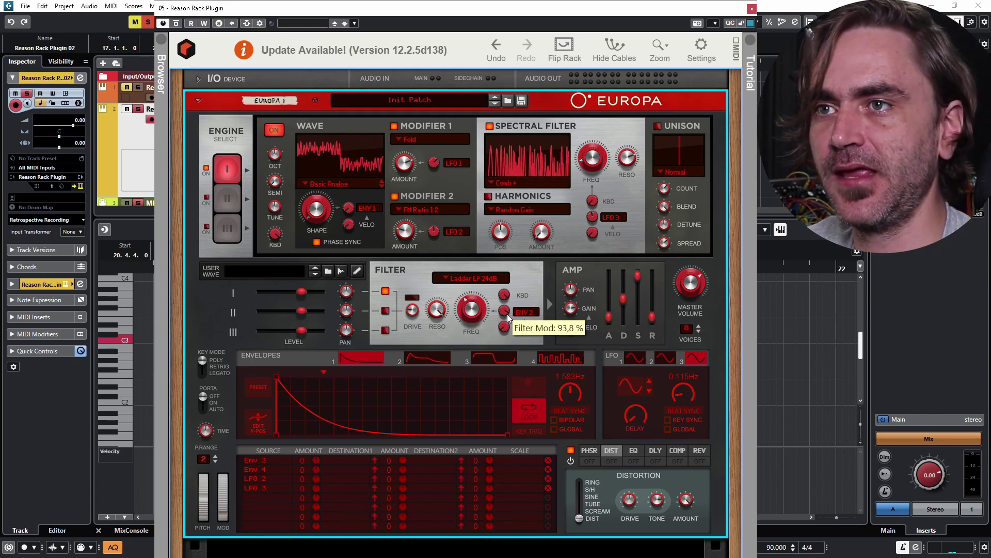
mouse_move(479, 305)
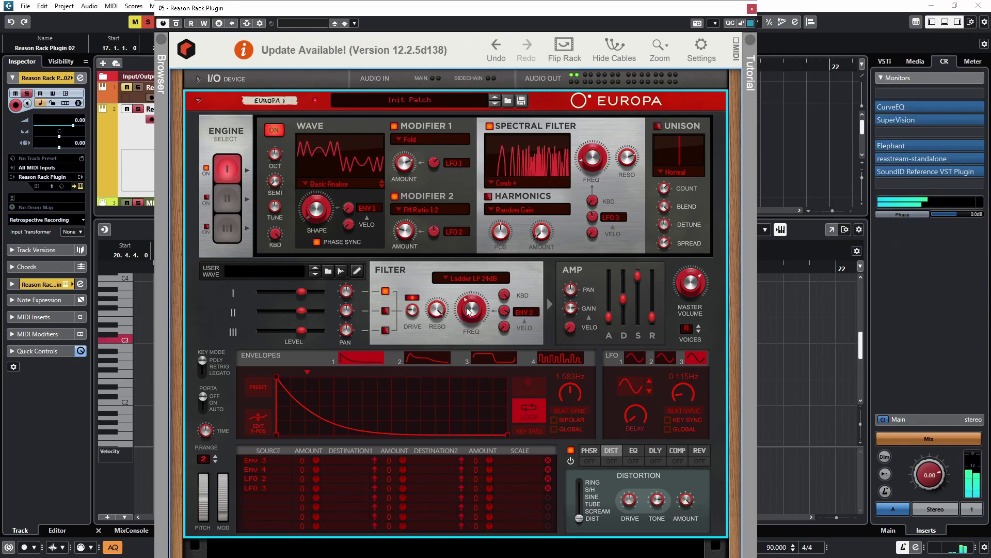
mouse_move(468, 312)
mouse_move(416, 299)
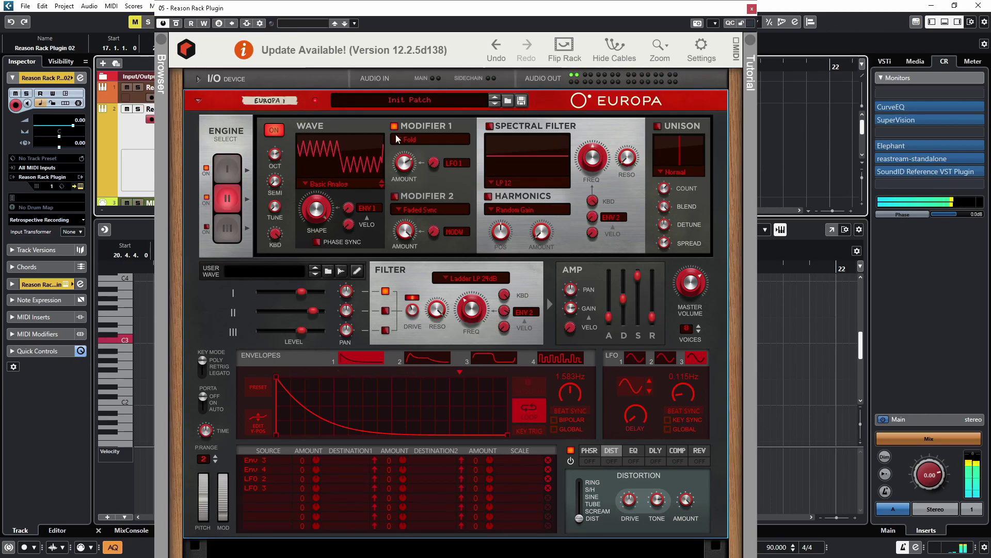
click(274, 157)
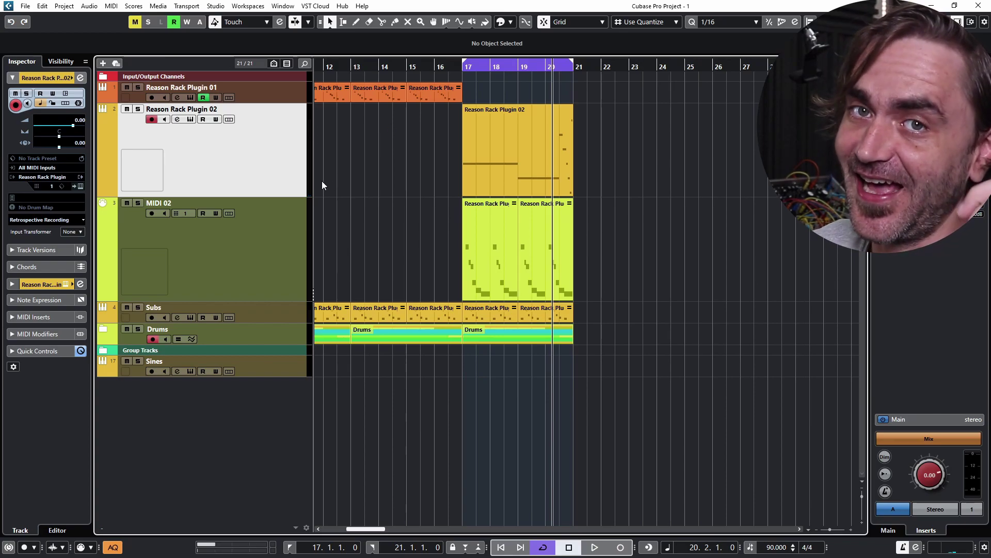
Reopen the Reason Rack Plugin 02 instrument, replace Europa with a Mimic sampler, and look through Mimic's patch list
click(80, 187)
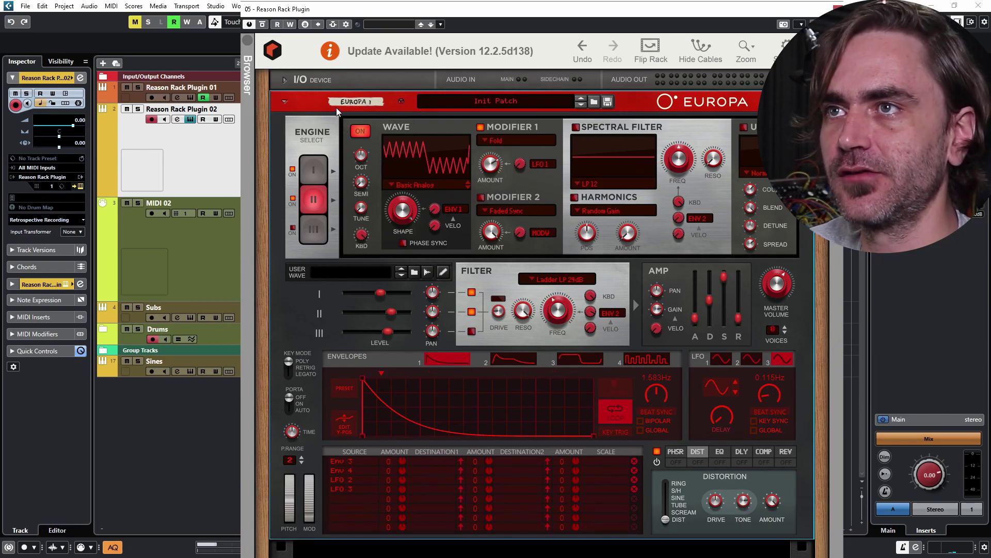
right_click(305, 95)
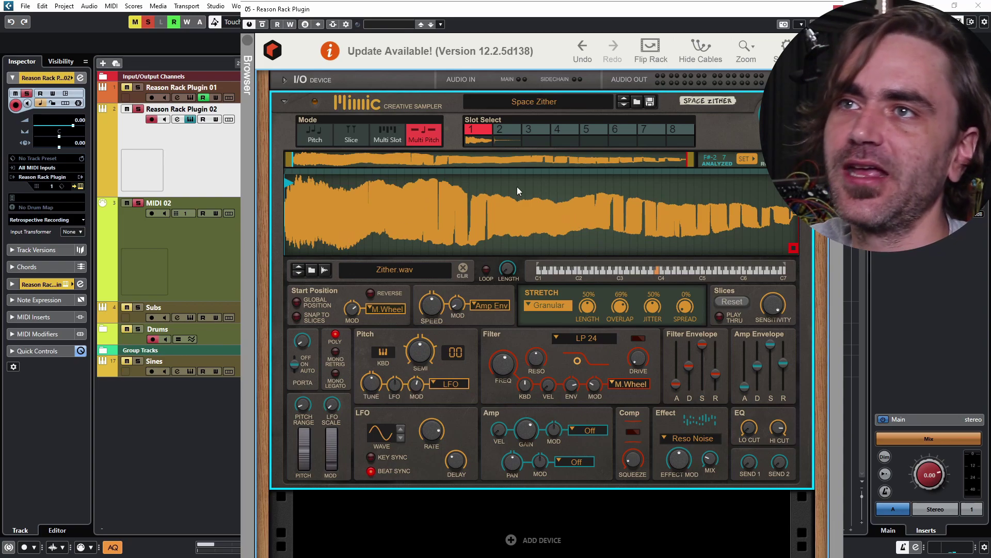
click(516, 103)
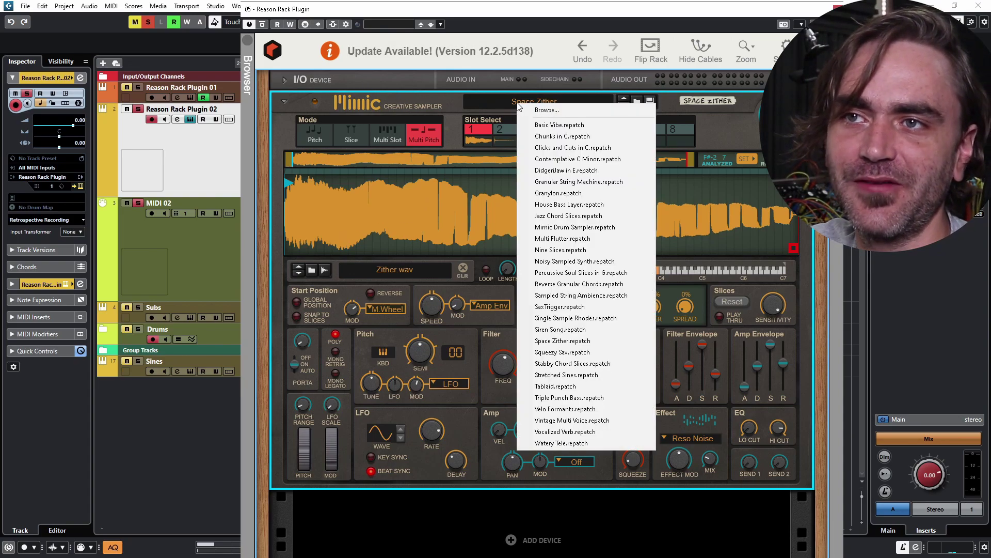
click(484, 104)
click(374, 96)
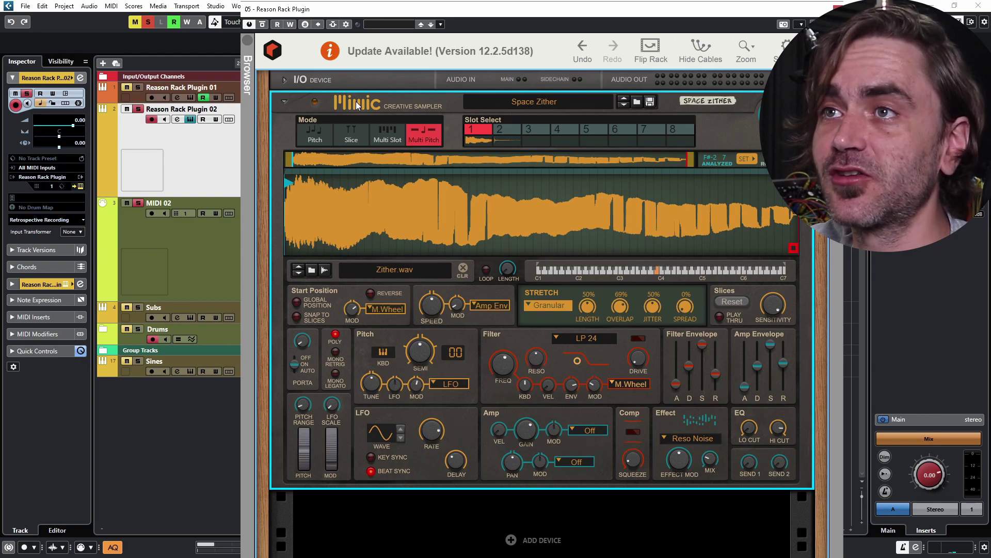
Delete the Mimic sampler from the rack and add a Dr. Octo Rex Loop Player in its place
right_click(355, 101)
click(380, 171)
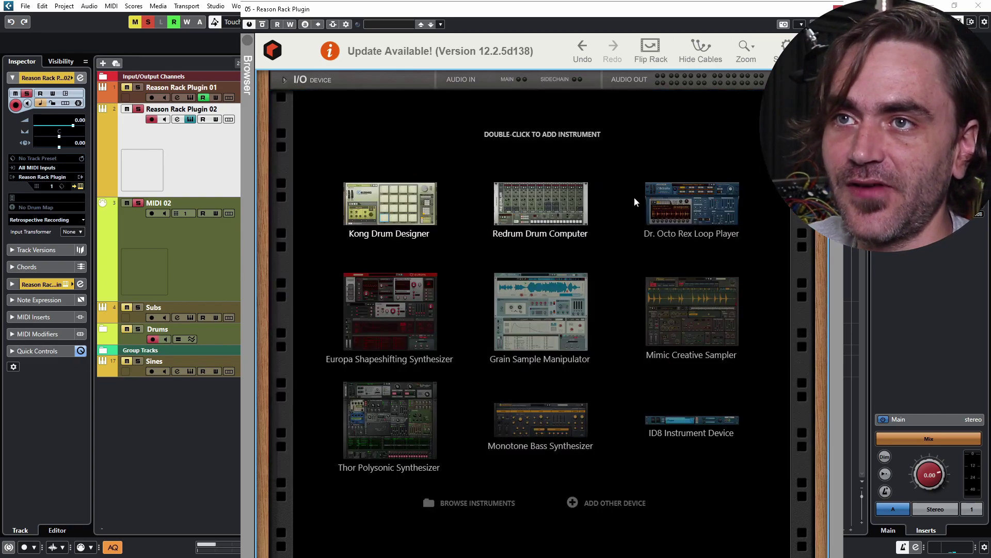
double_click(686, 200)
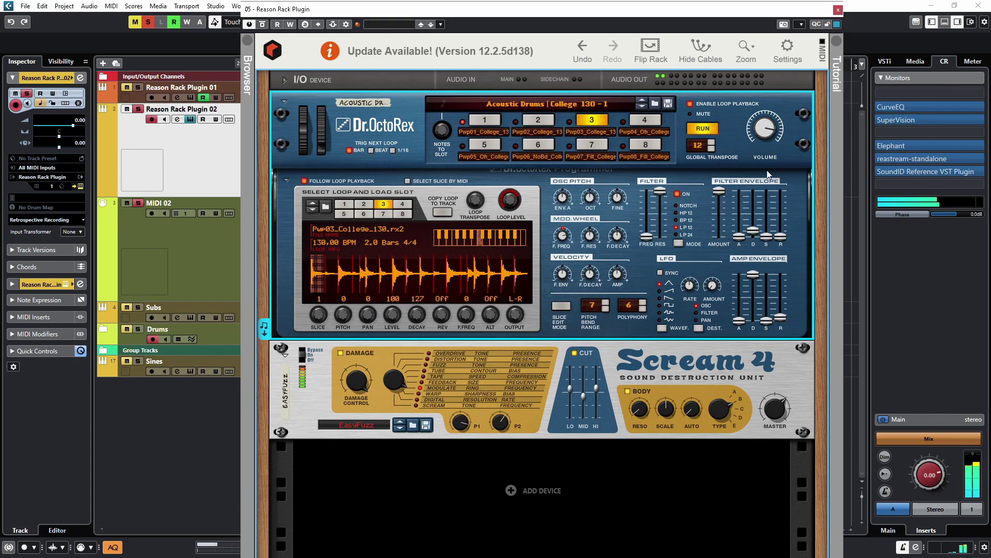
Load the Percussion Bongos 120 - 1 patch in Dr. OctoRex, try loop slots 6 and 2, and close the rack window
click(146, 26)
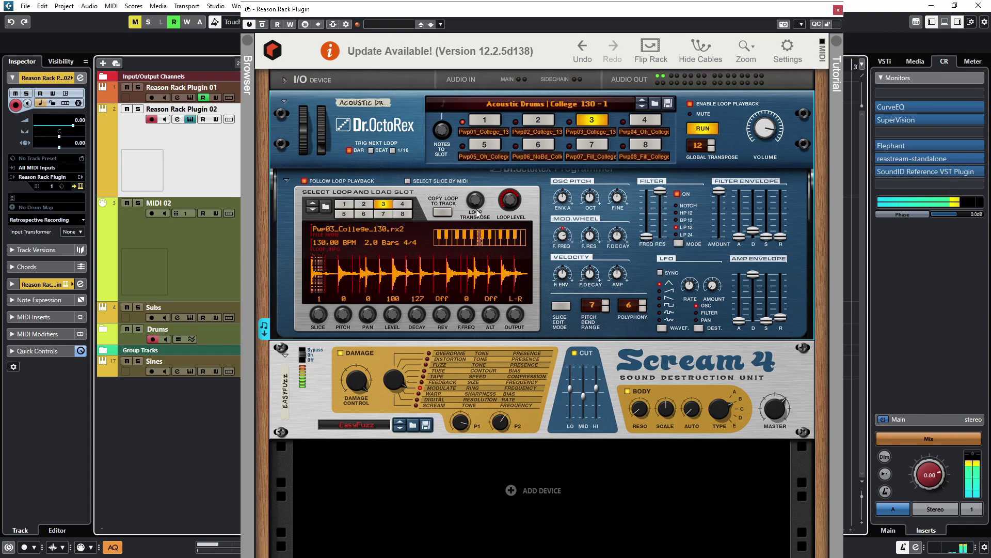
click(442, 133)
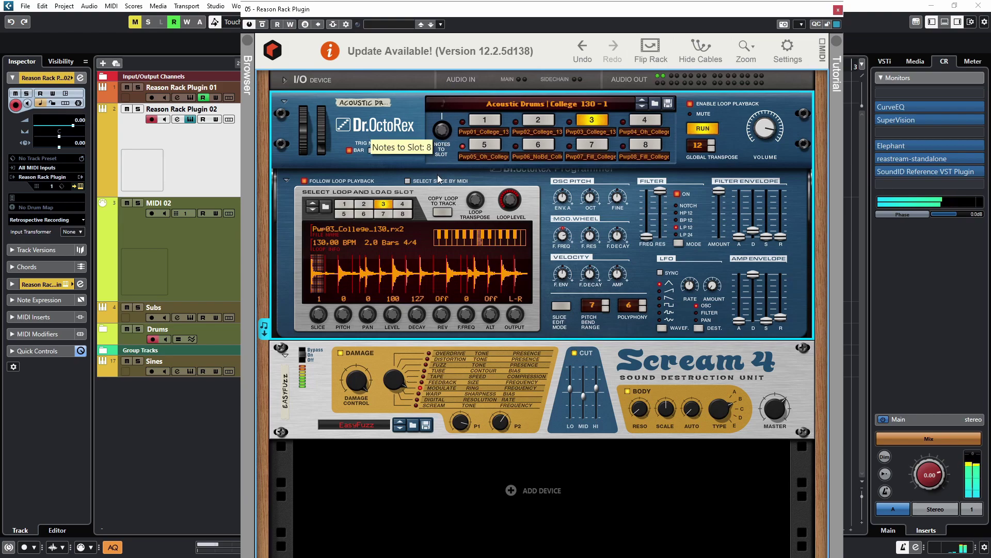
click(364, 214)
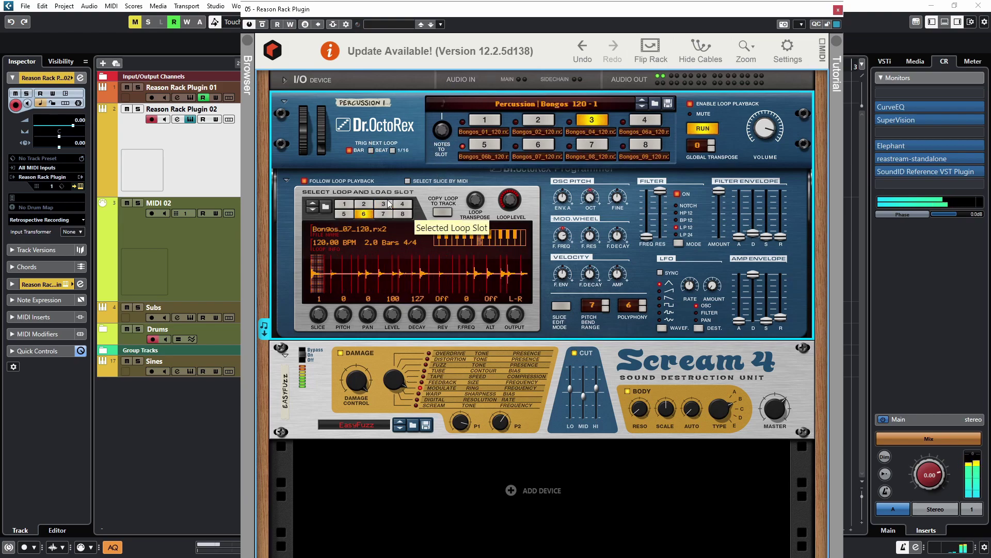
click(363, 204)
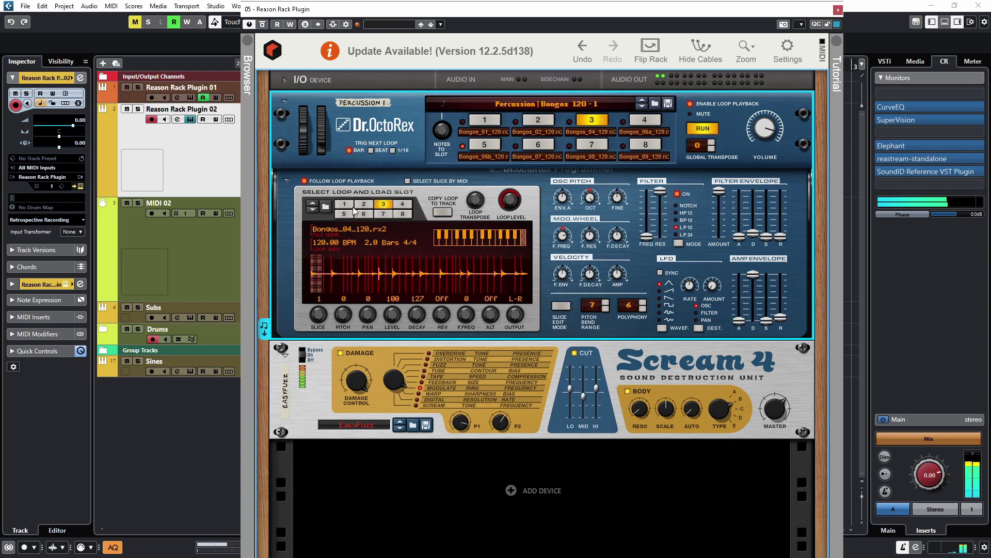
click(838, 10)
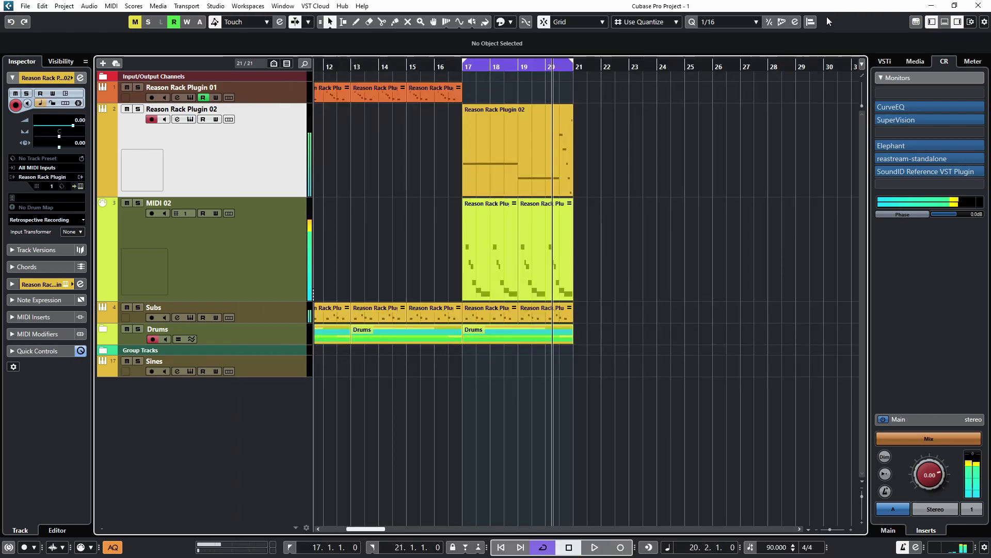
Open the Reason Rack Plugin 02 part for note editing and transpose its first long note in semitone steps during playback
double_click(471, 168)
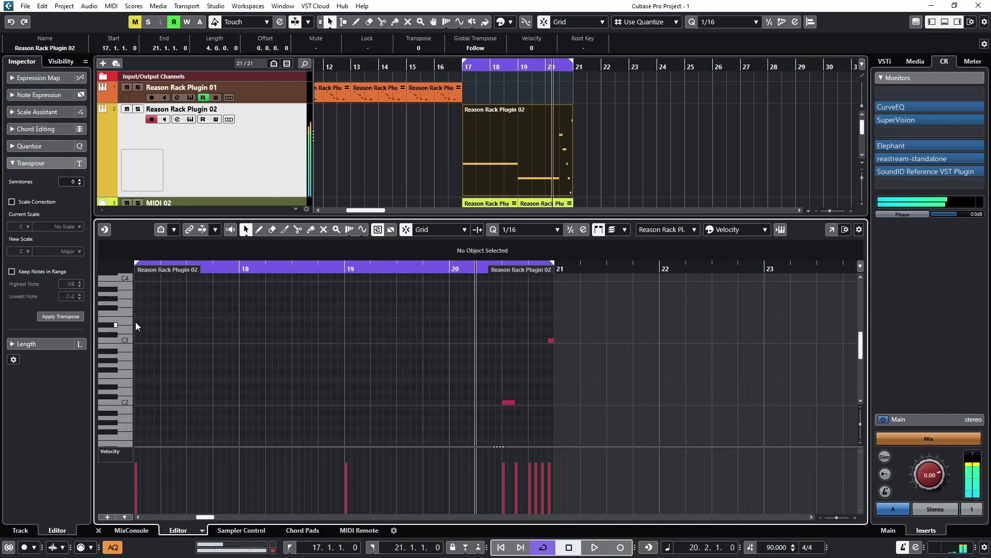
key(space)
scroll(256, 363, down, 3)
click(242, 355)
key(Up)
key(Up)
key(Up)
key(Up)
key(Up)
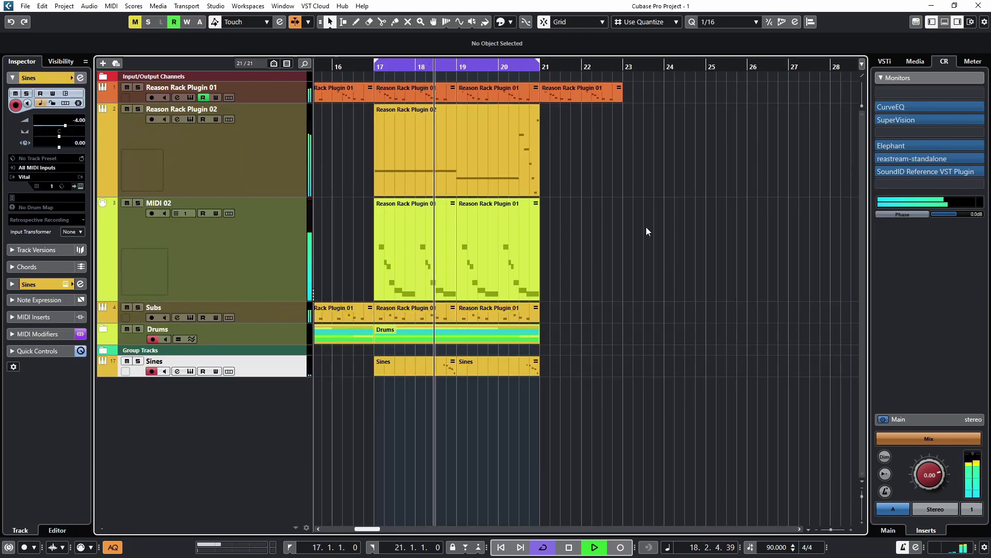
scroll(721, 220, left, 2)
scroll(721, 261, right, 4)
scroll(623, 242, left, 3)
scroll(622, 240, right, 2)
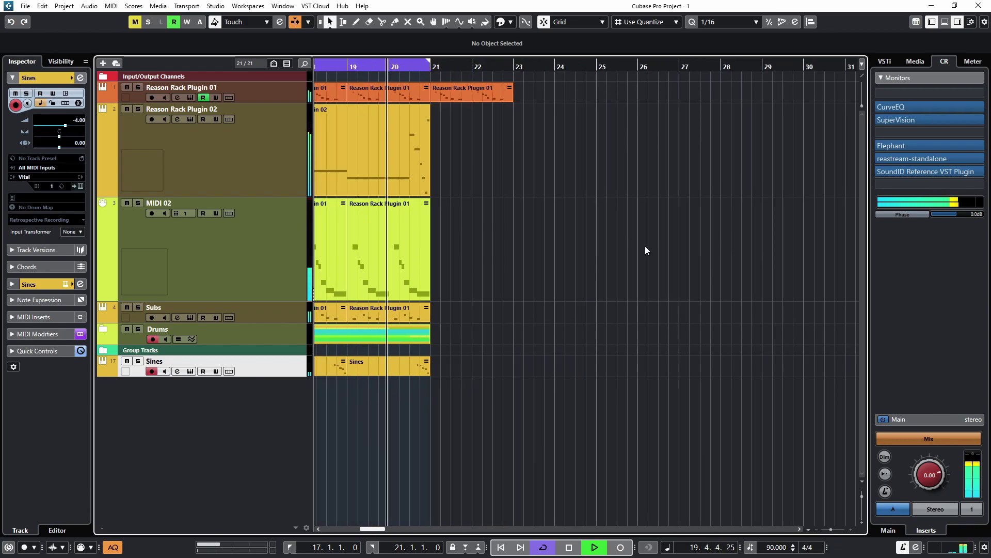
scroll(636, 222, left, 5)
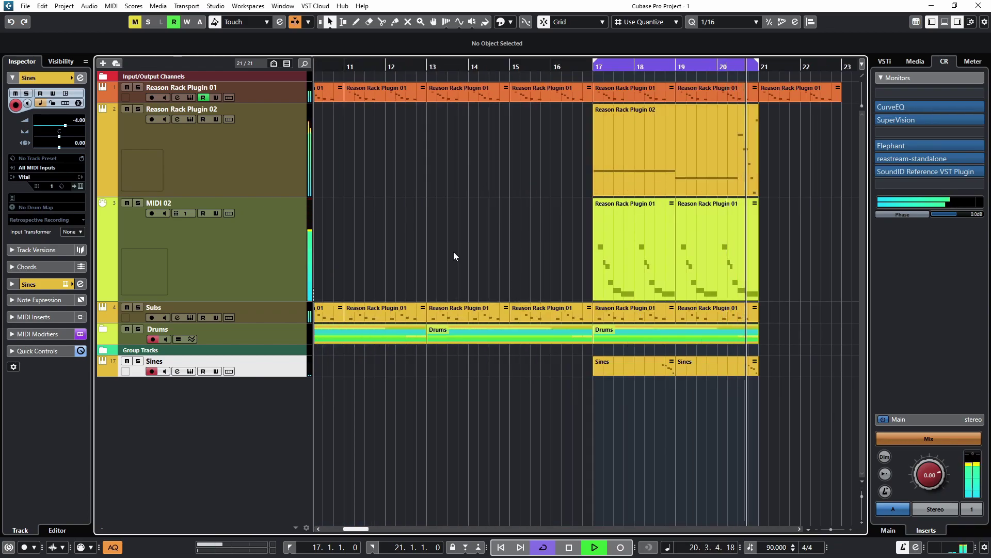
scroll(744, 341, right, 1)
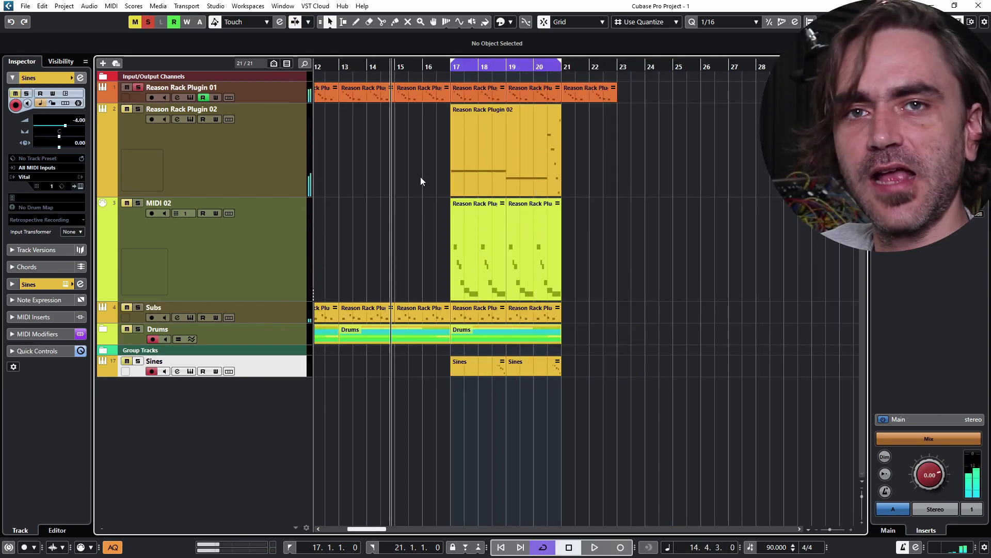
Open the Reason Rack Plugin 01 instrument and examine its Europa filter, envelope and distortion settings and the BV-X vocoder below
click(283, 96)
click(190, 97)
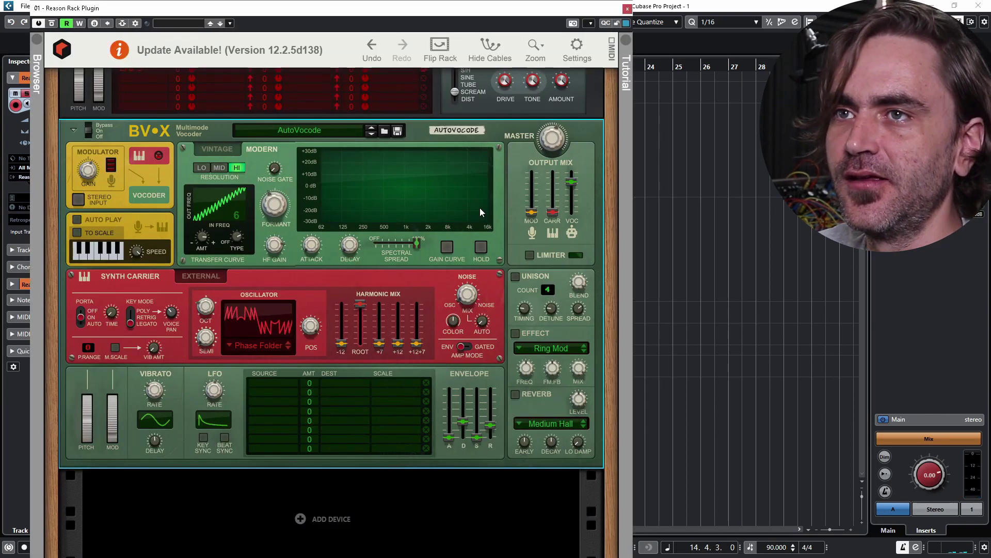
scroll(170, 136, up, 8)
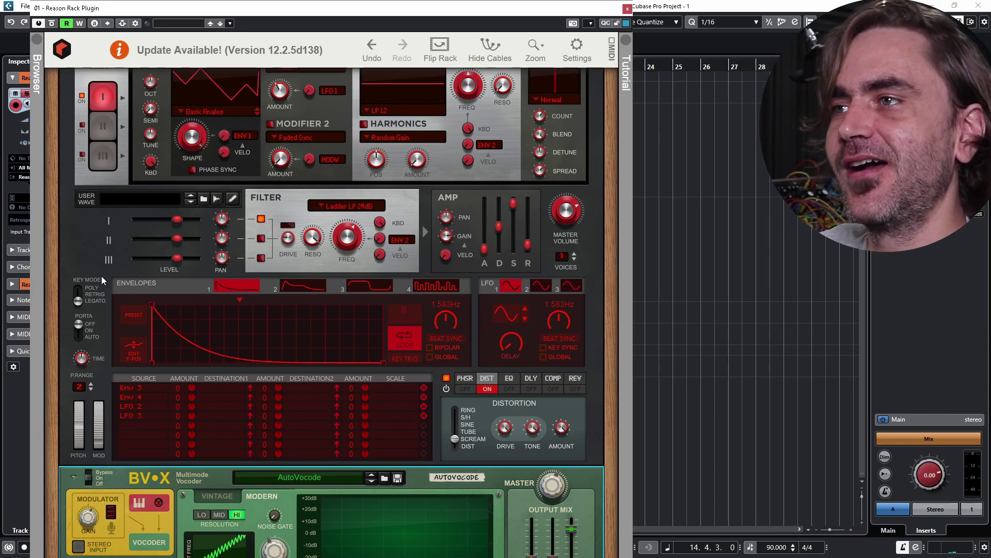
scroll(101, 279, up, 3)
scroll(100, 310, down, 2)
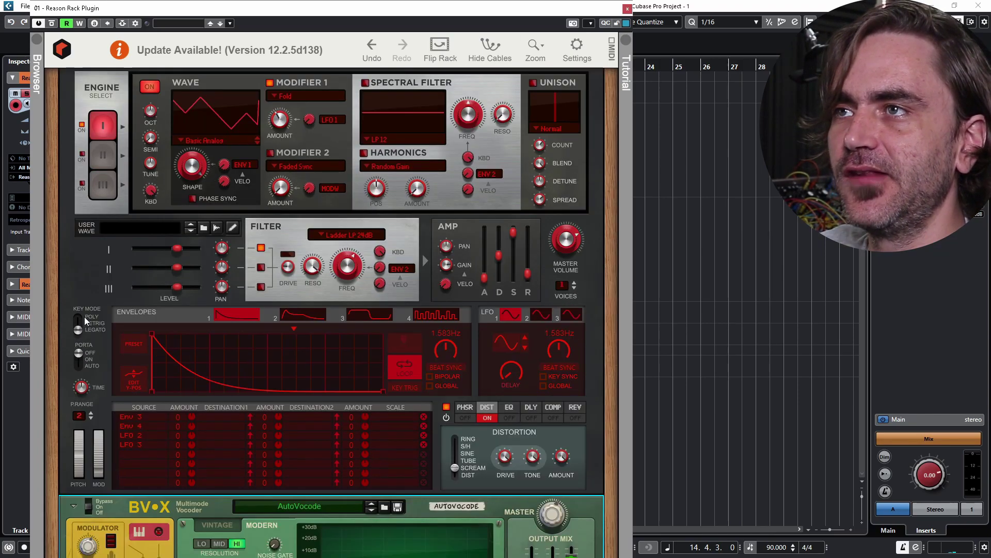
scroll(82, 273, down, 10)
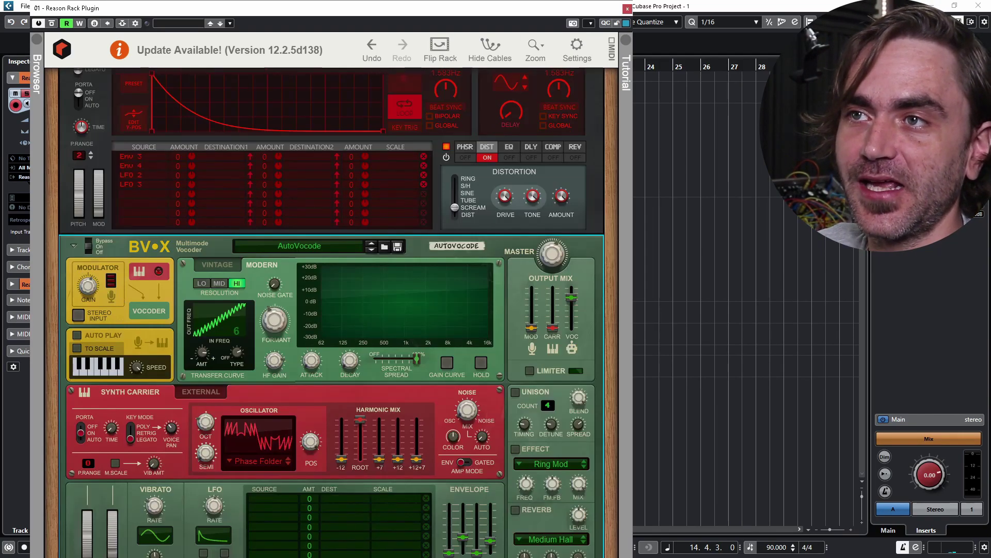
scroll(52, 210, up, 8)
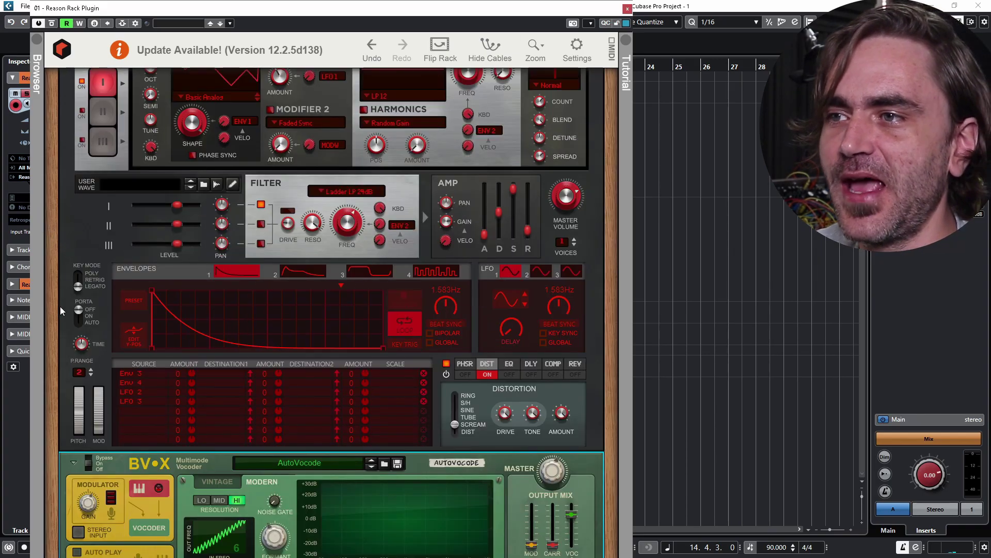
scroll(66, 365, down, 12)
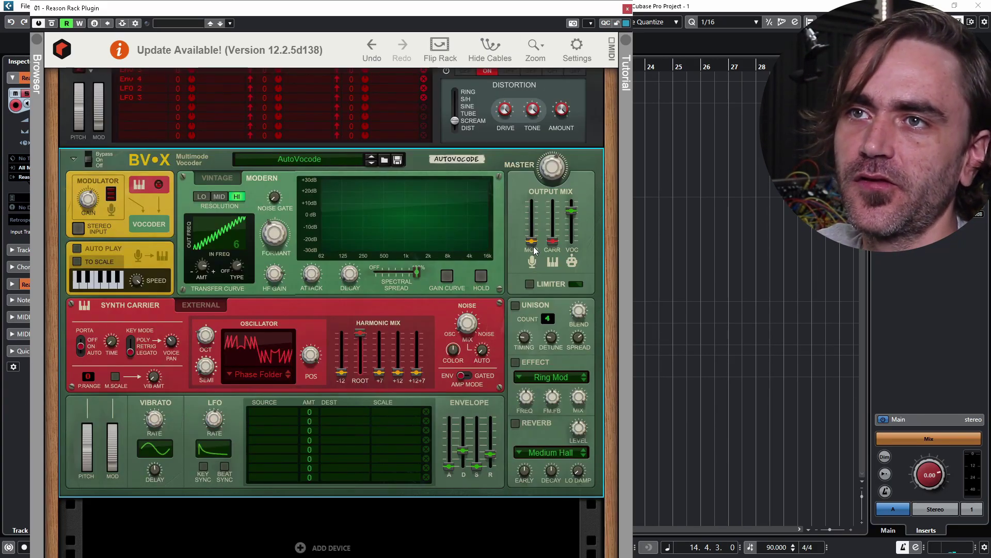
Lower the BV-X vocoder level fully in the output mix and audition the modulator signal and the carrier at 6.5 dB
drag(576, 214, 576, 257)
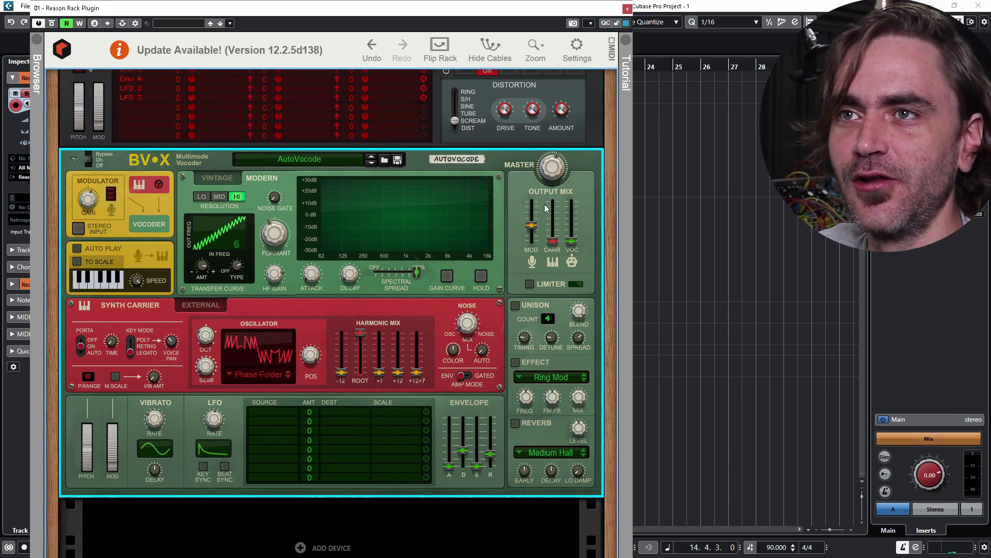
drag(532, 215, 527, 222)
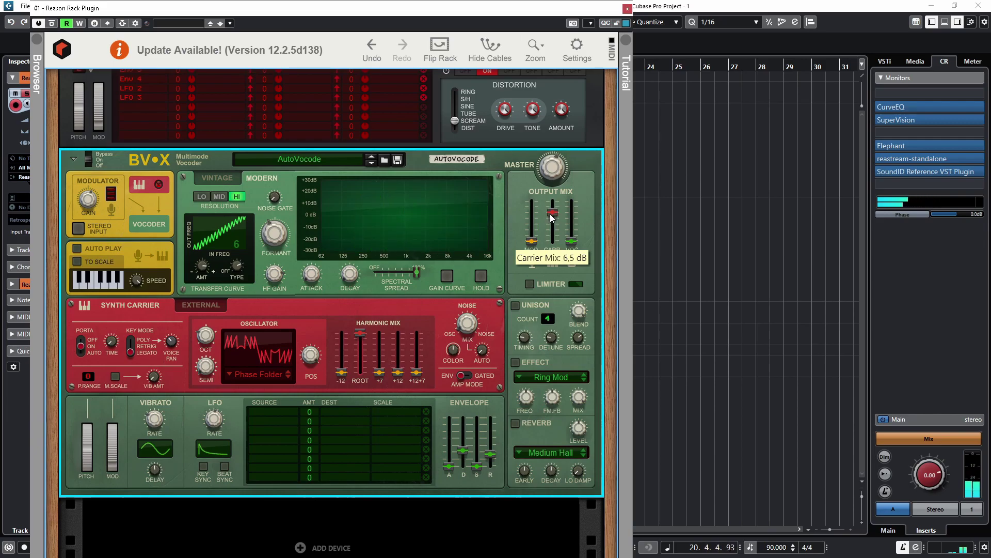
drag(551, 215, 557, 215)
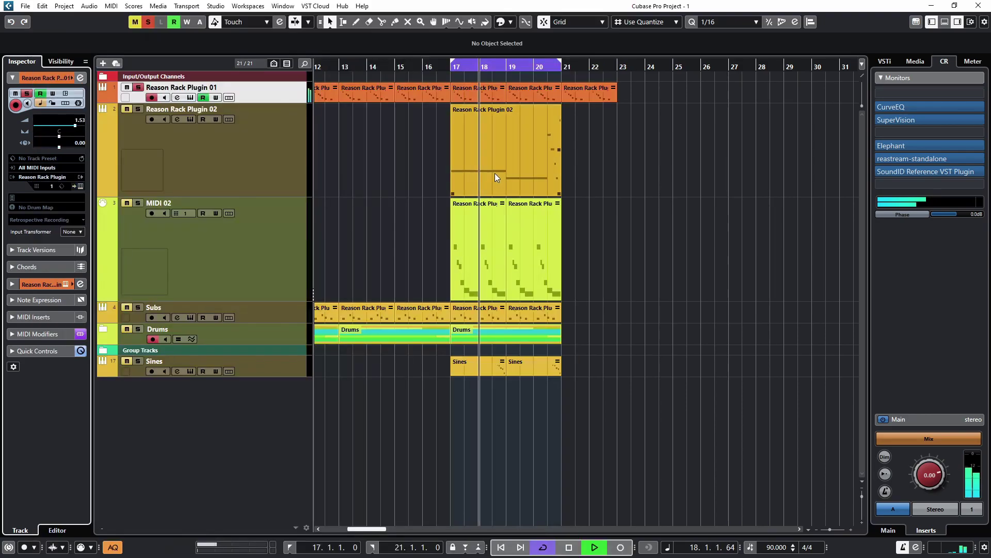
Play from bar 1 and delete the Reason Rack Plugin 01, Subs and Drums parts between bars 5 and 17
scroll(454, 162, left, 5)
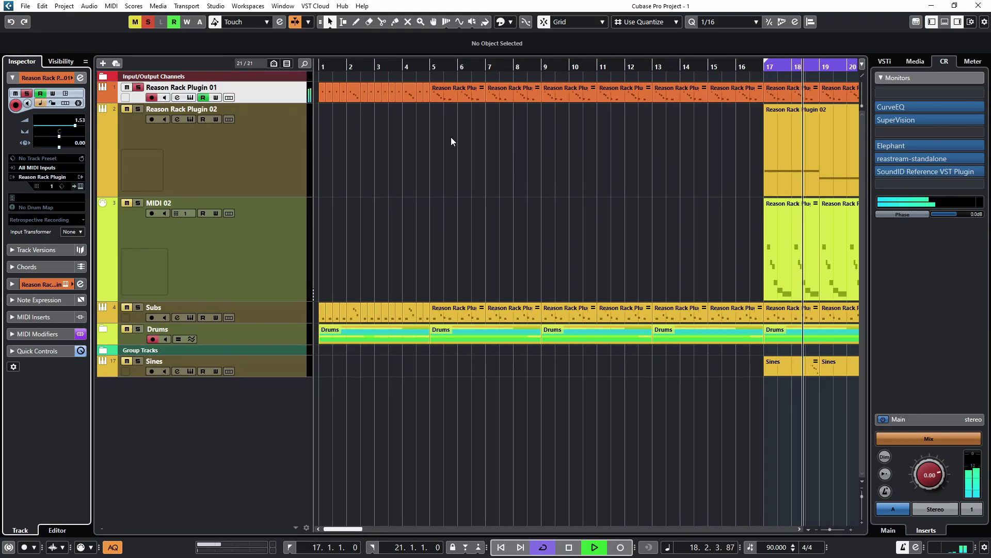
scroll(414, 140, down, 3)
drag(321, 67, 328, 77)
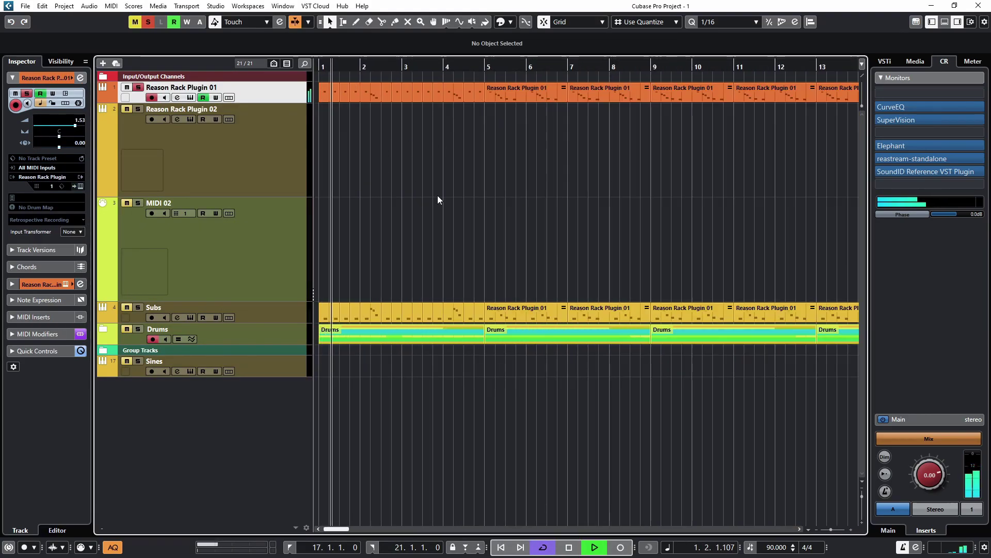
key(g)
key(g)
drag(419, 371, 515, 98)
key(Delete)
drag(520, 417, 671, 97)
key(Delete)
key(space)
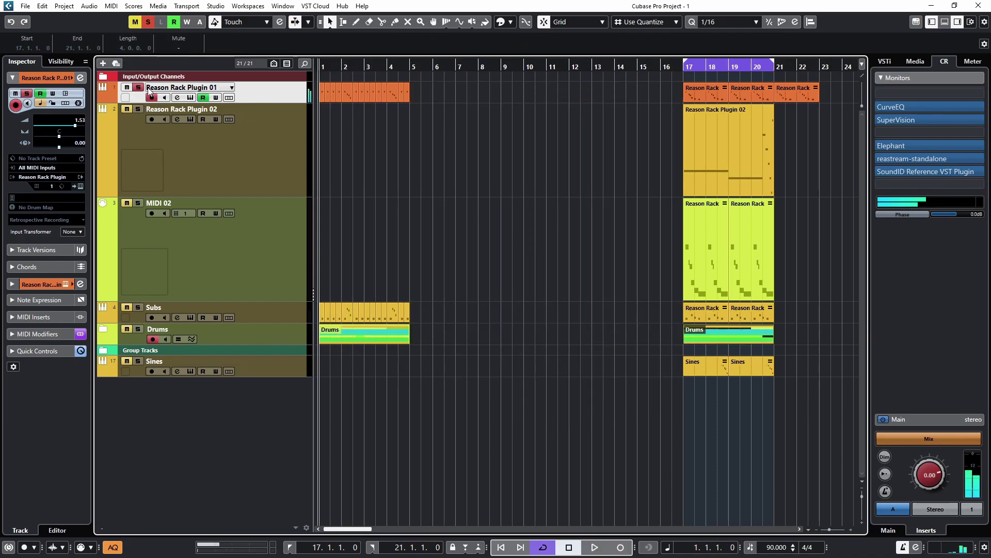
Delete the Reason Rack Plugin 01 part at bar 21 and copy all parts from bars 17–21 to bar 5
click(797, 88)
key(Delete)
drag(801, 95, 636, 393)
drag(698, 369, 441, 361)
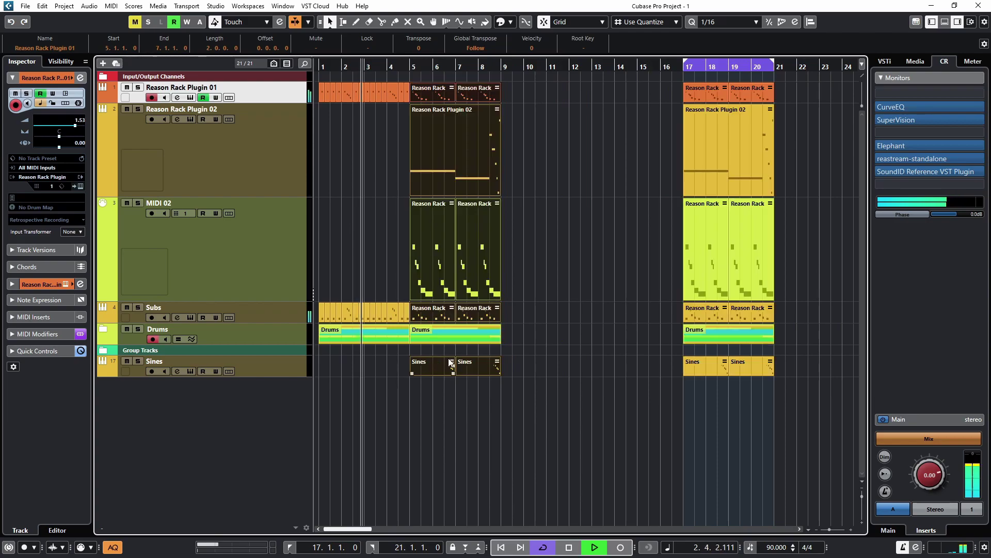
Set the grid type to Bar and clear the parts from bars 17–21, keeping the section at bar 5
key(Delete)
click(645, 22)
click(645, 35)
drag(808, 98, 427, 374)
click(528, 200)
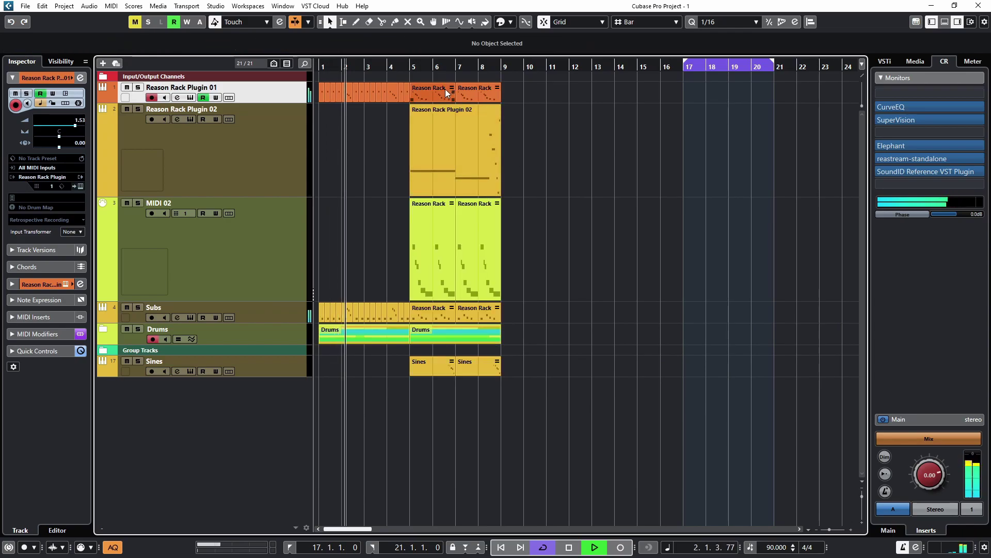
Mute the two Reason Rack Plugin 01 parts at bars 5–9
key(7)
drag(522, 82, 448, 87)
key(1)
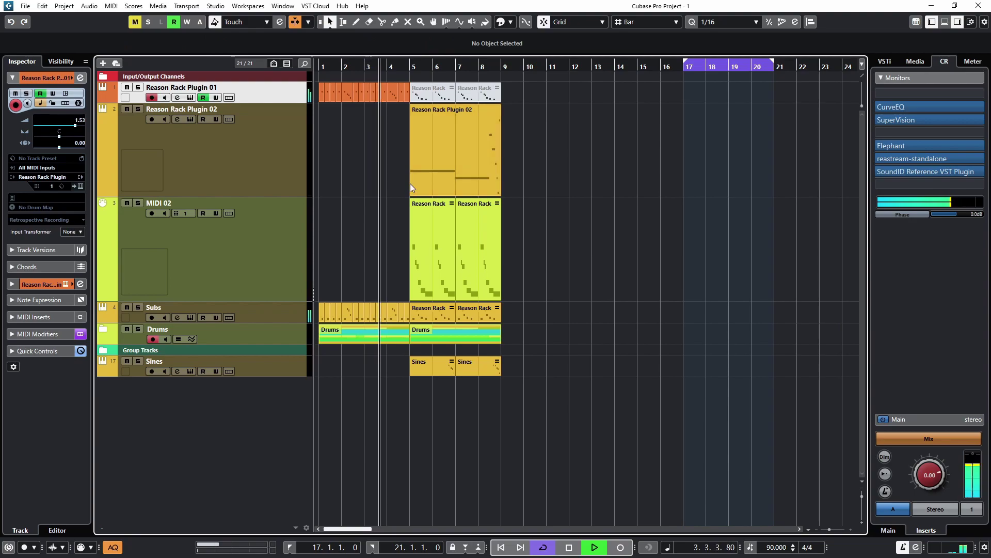
drag(321, 57, 478, 61)
click(484, 97)
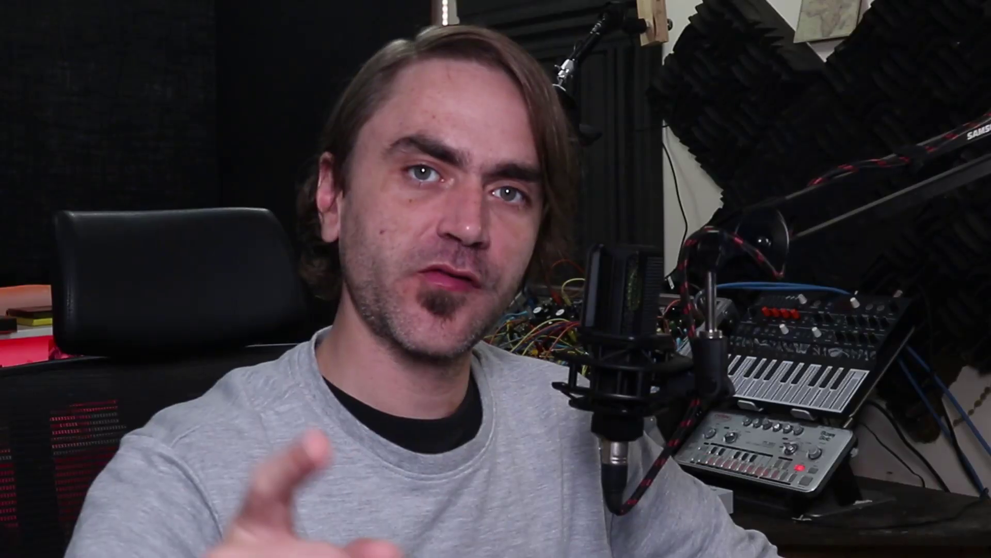